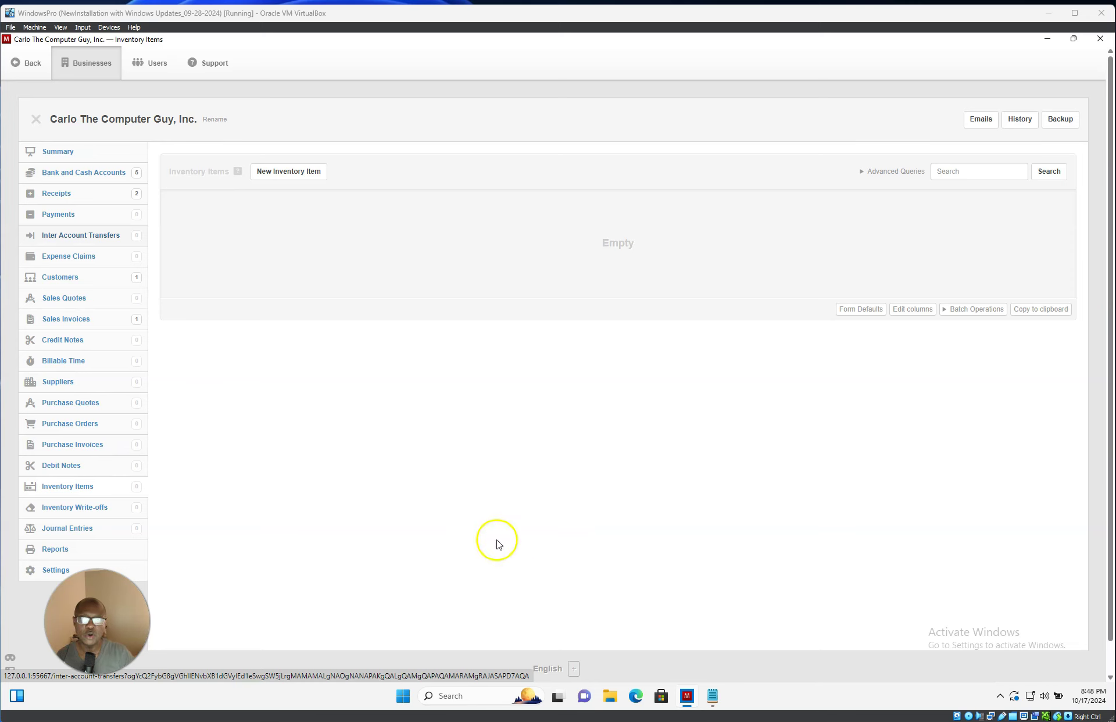
Create an inventory item with code 001 named "Asus Laptop 14 inch 128 SSD 4GB RAM" and check it in the inventory list.
left_click(61, 152)
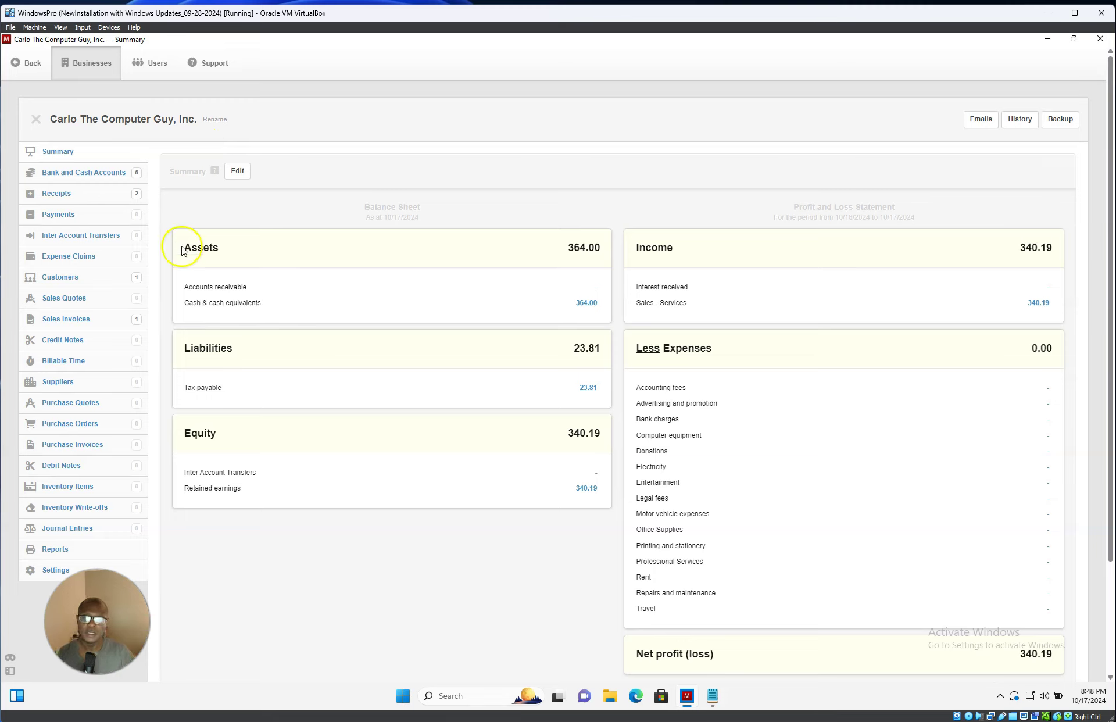
left_click(72, 494)
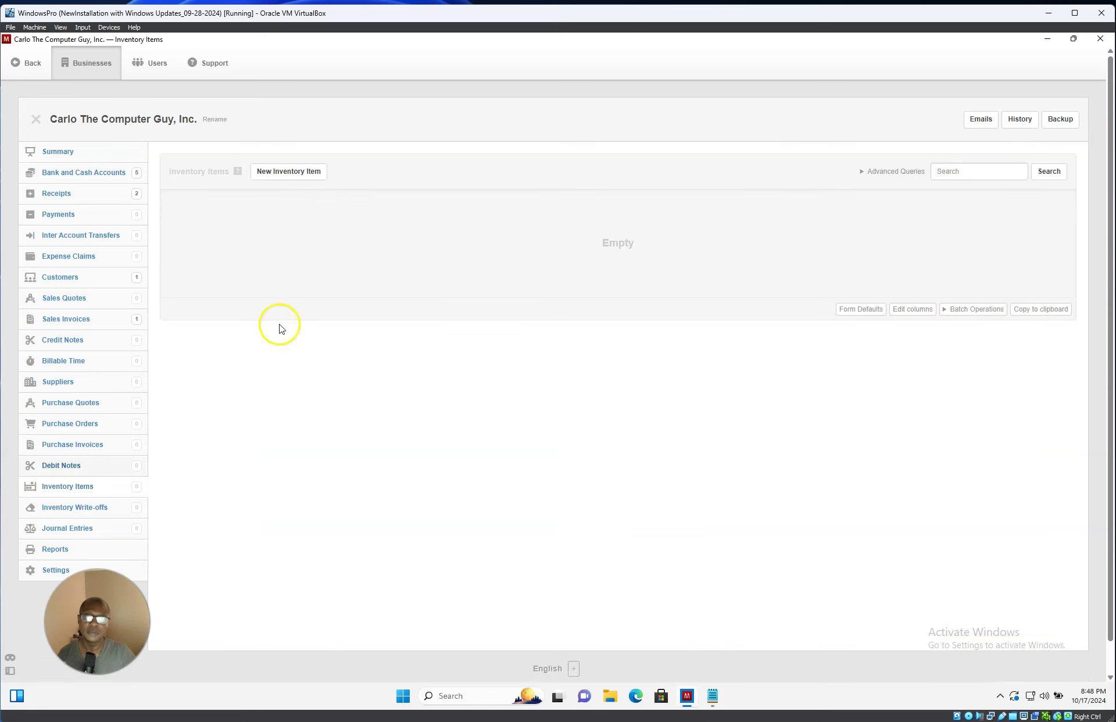
left_click(287, 177)
left_click(274, 256)
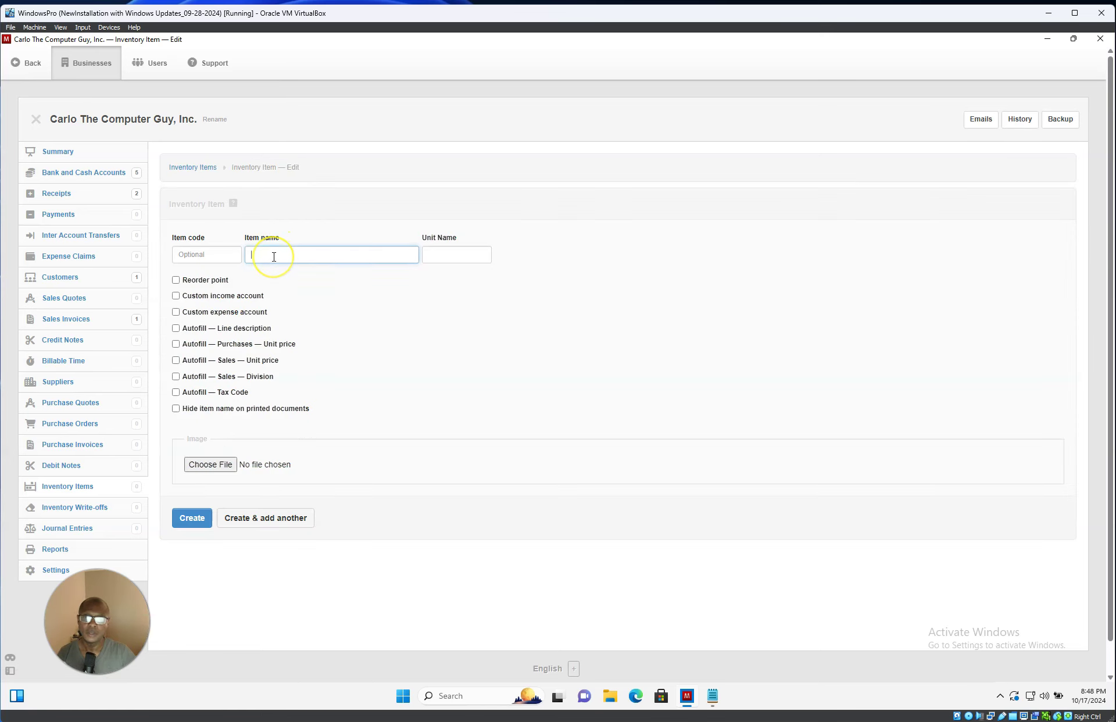
type("Asus Laptop 14 inch 128 SSD 4GB RAM")
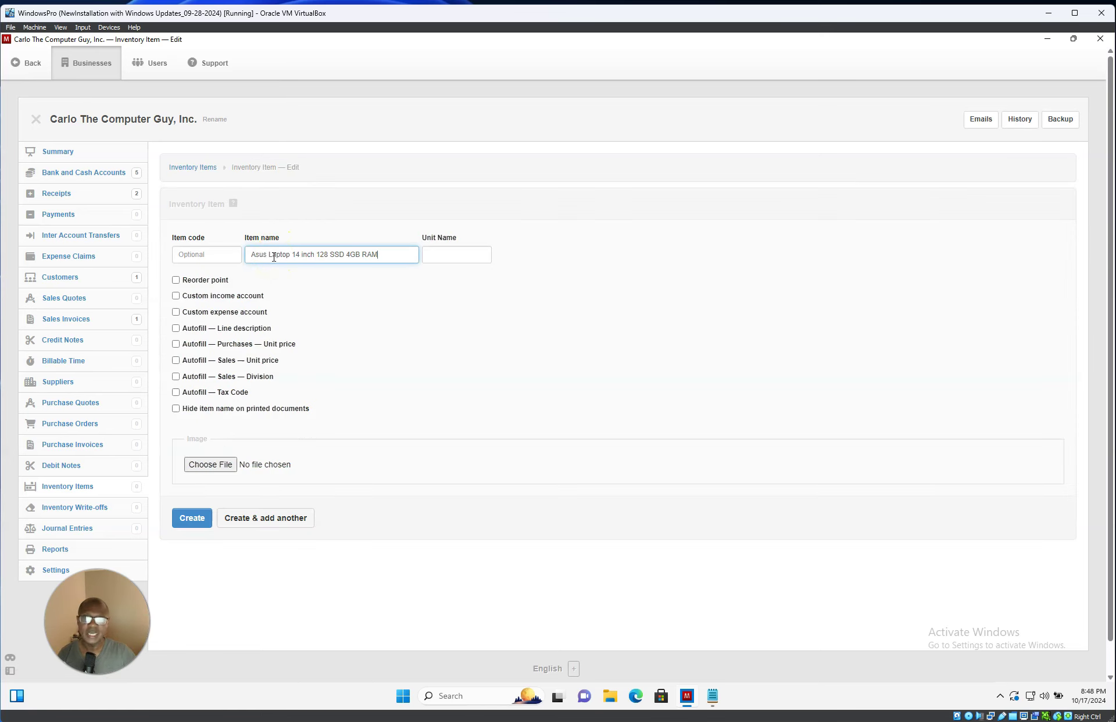
left_click(207, 253)
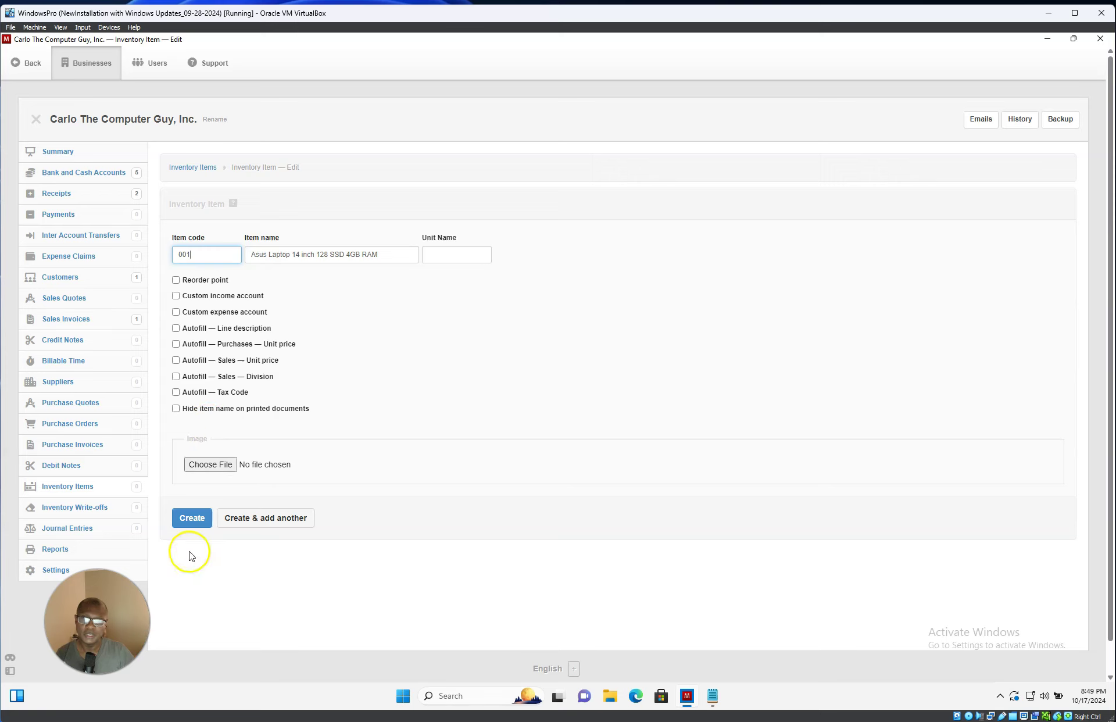
left_click(191, 520)
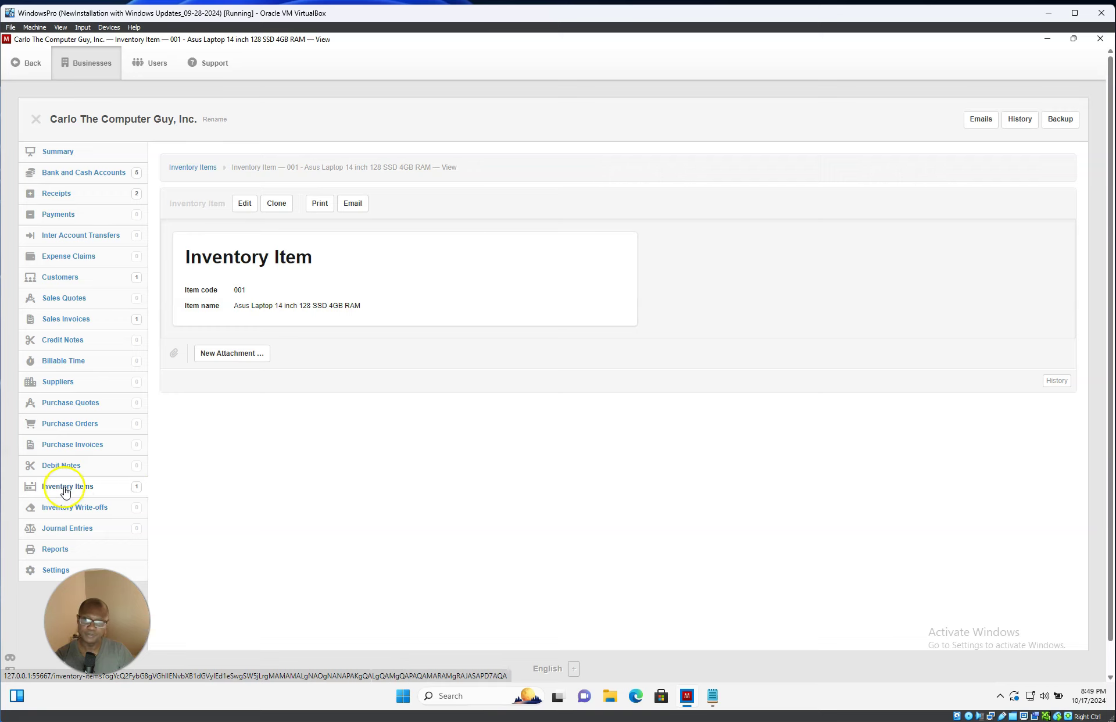
left_click(127, 493)
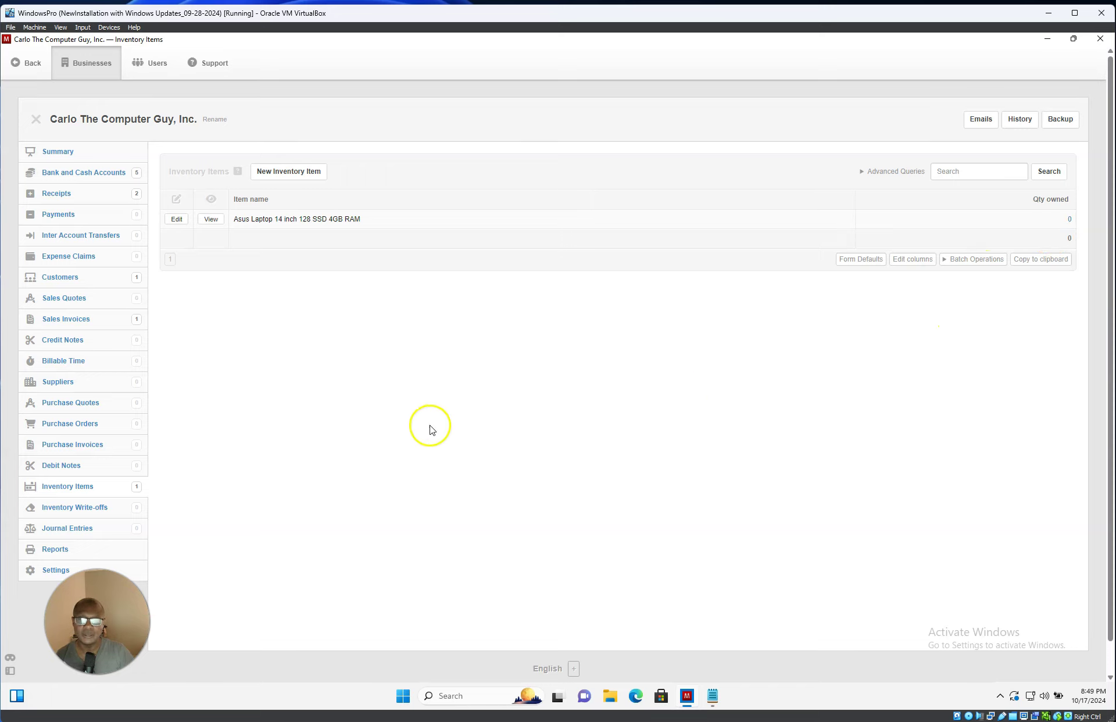
Create the supplier Vender1 using its saved address and email, and return to the inventory list.
left_click(59, 383)
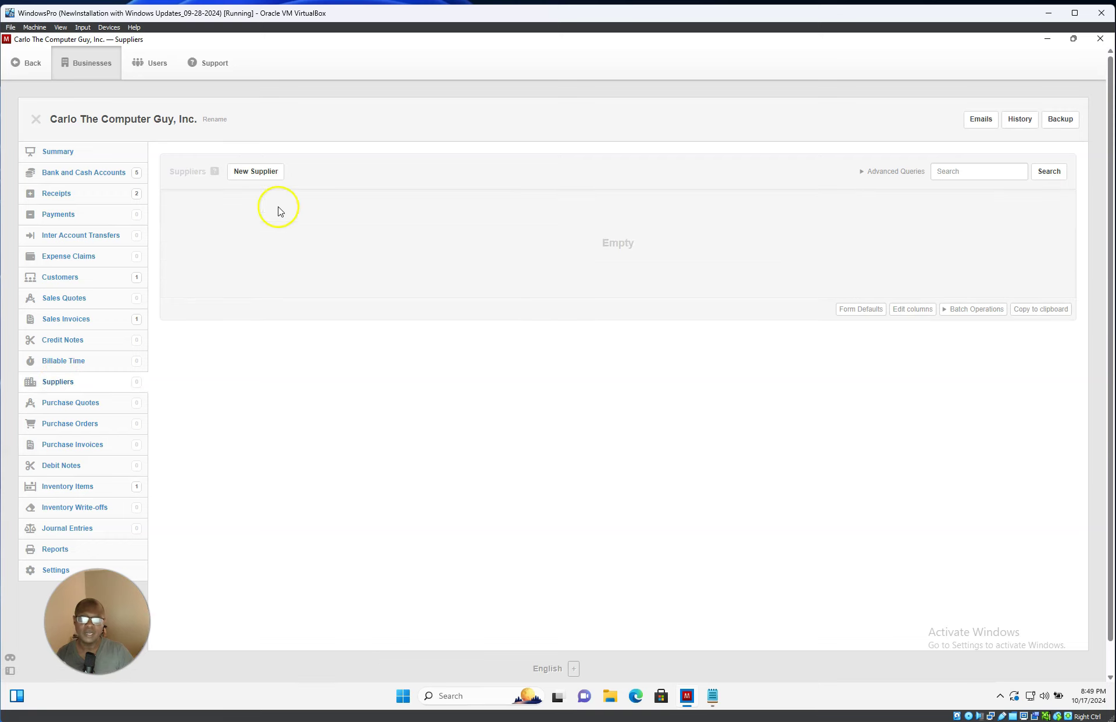
left_click(258, 171)
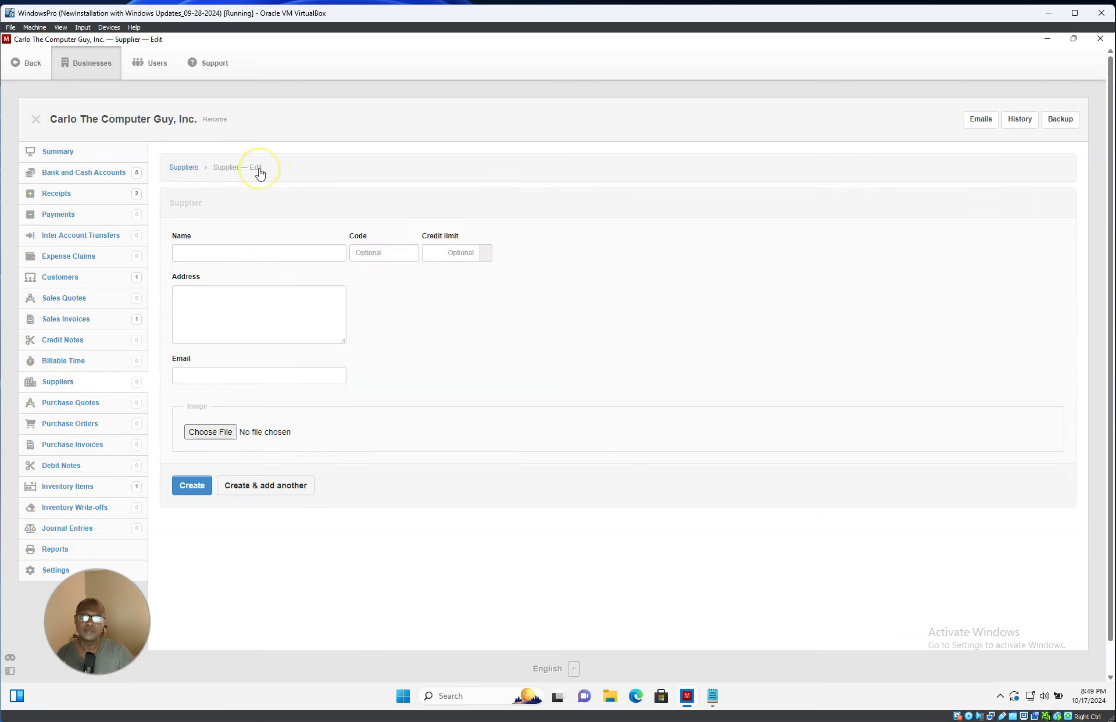
left_click(229, 254)
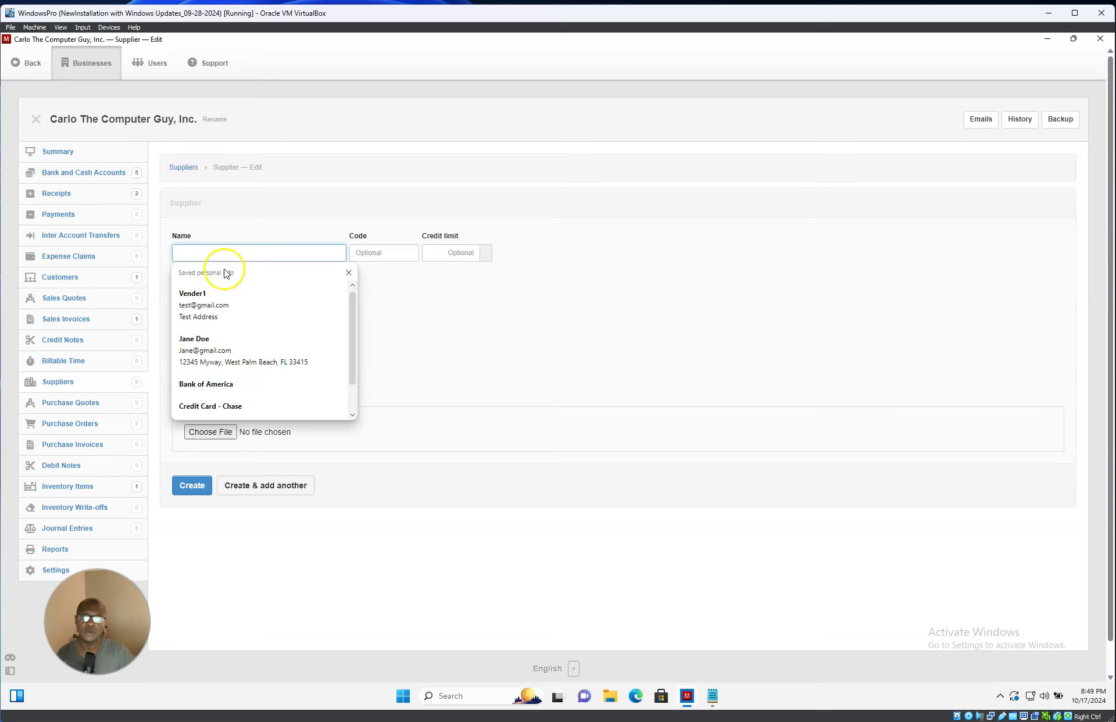
left_click(208, 303)
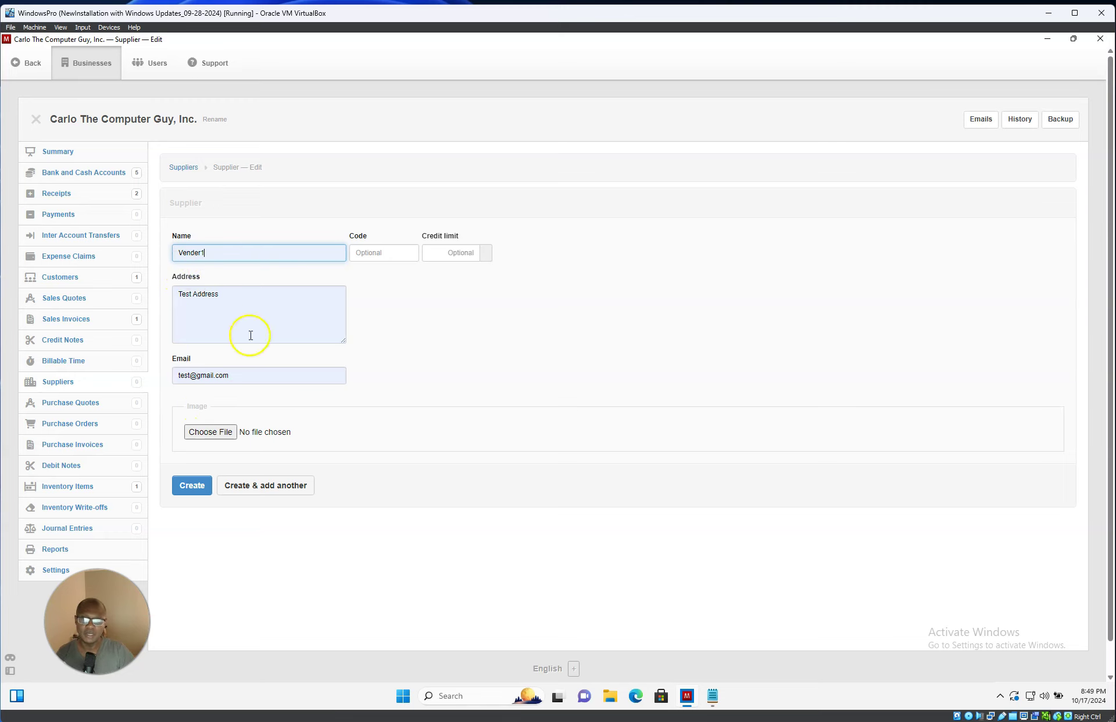
left_click(192, 489)
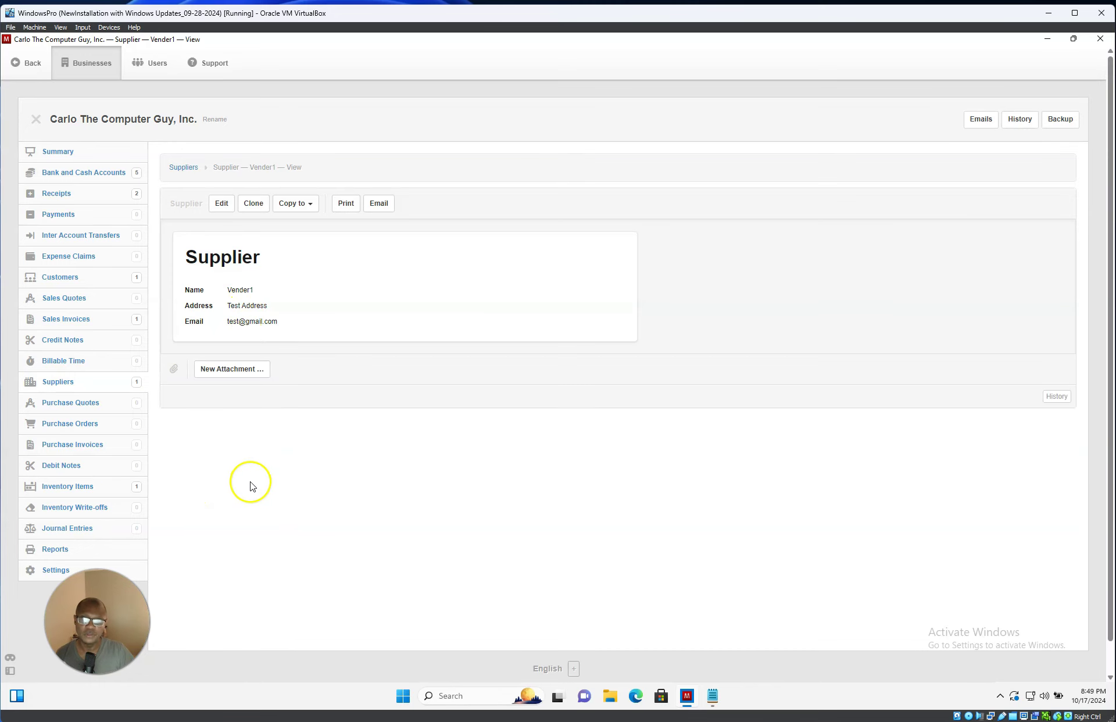
left_click(68, 488)
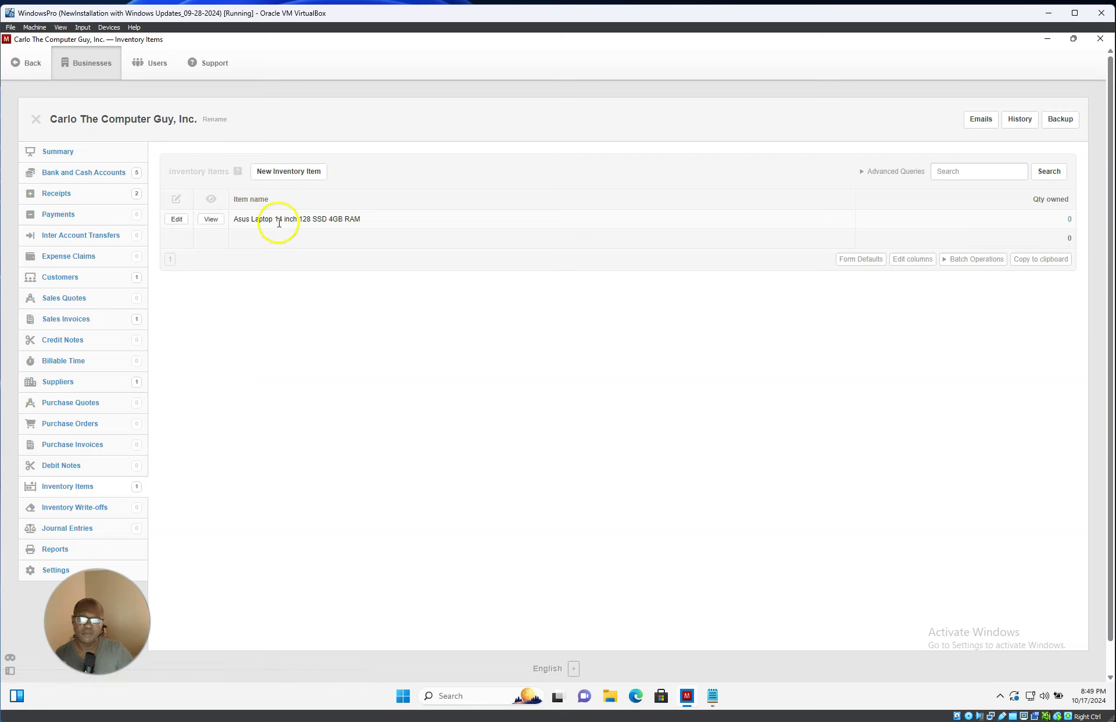
Start a purchase invoice for supplier Vender1, due net 1 day, with an automatic reference.
left_click(95, 447)
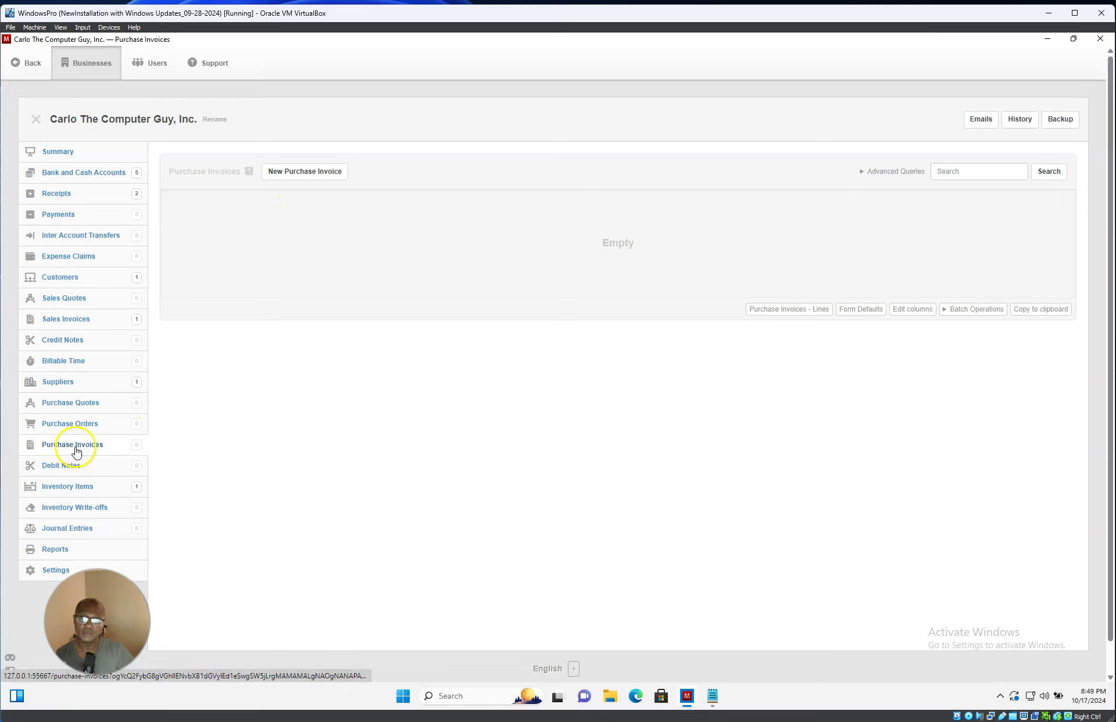
left_click(325, 174)
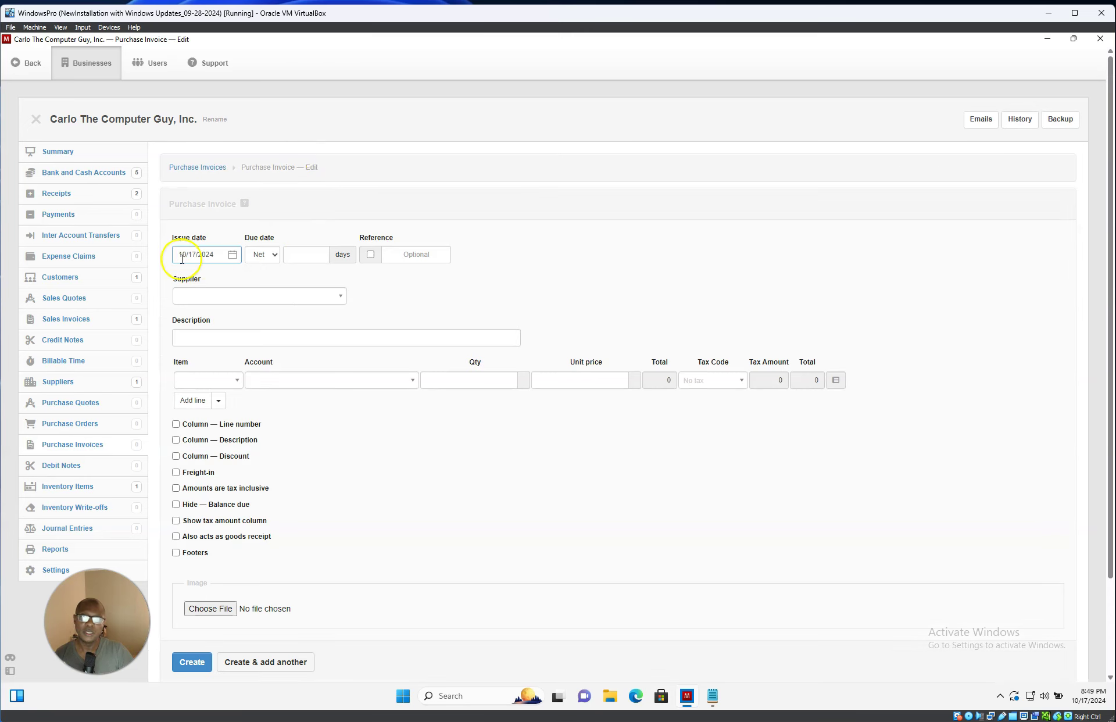
left_click(301, 254)
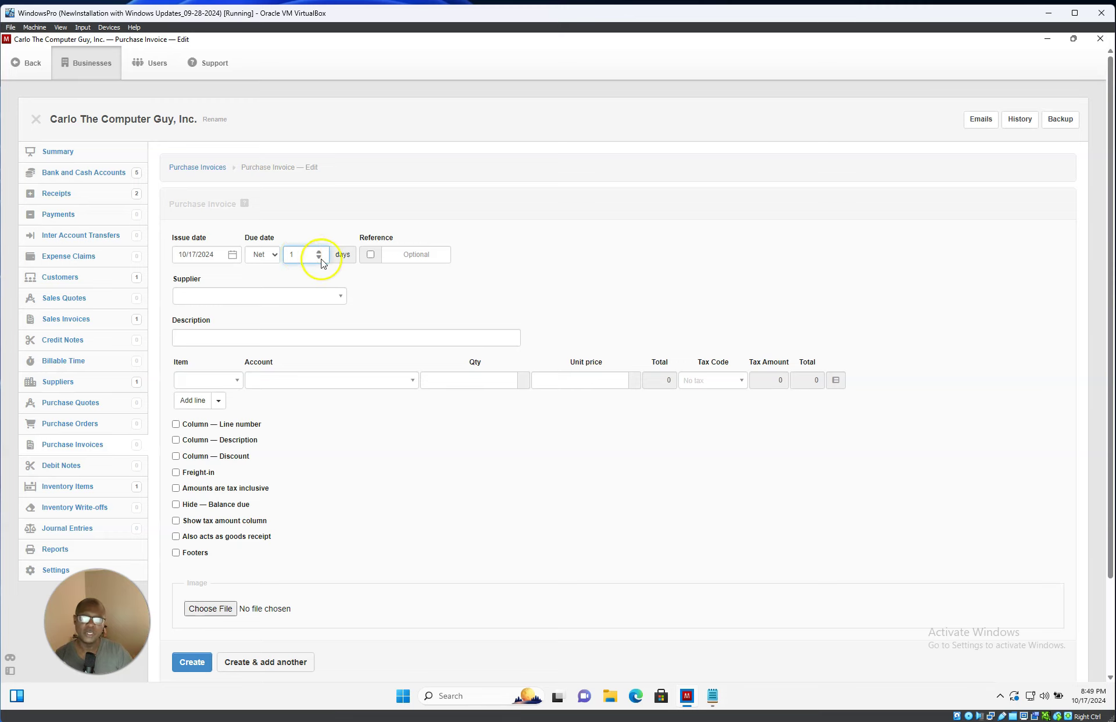
left_click(370, 255)
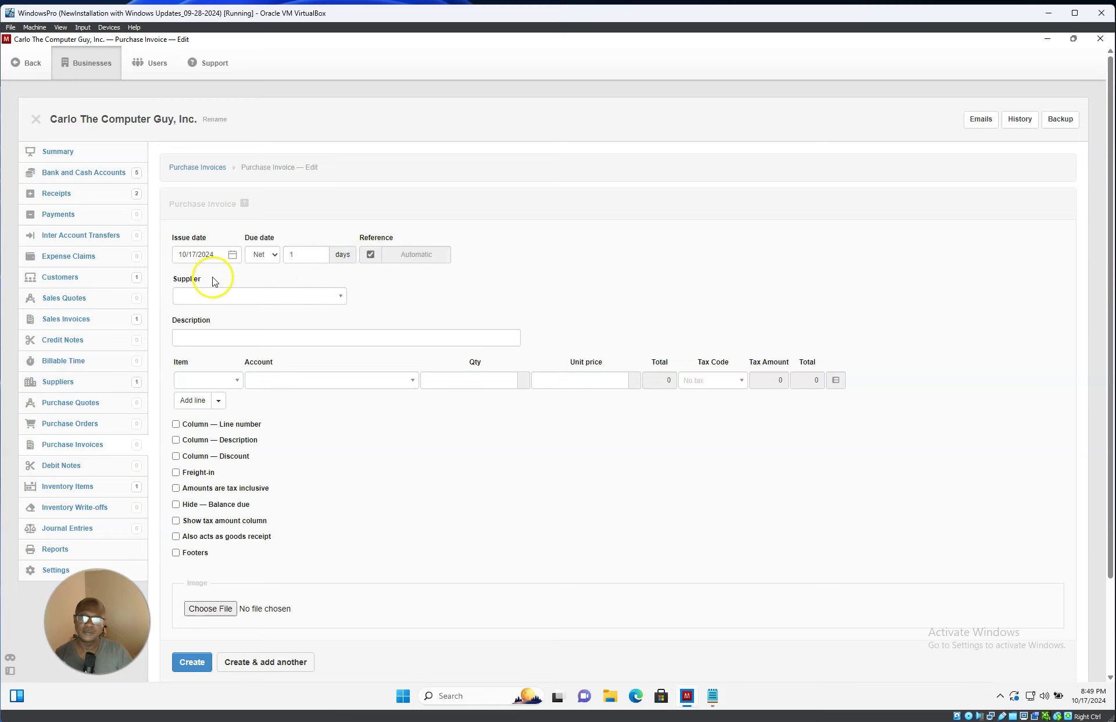
left_click(254, 295)
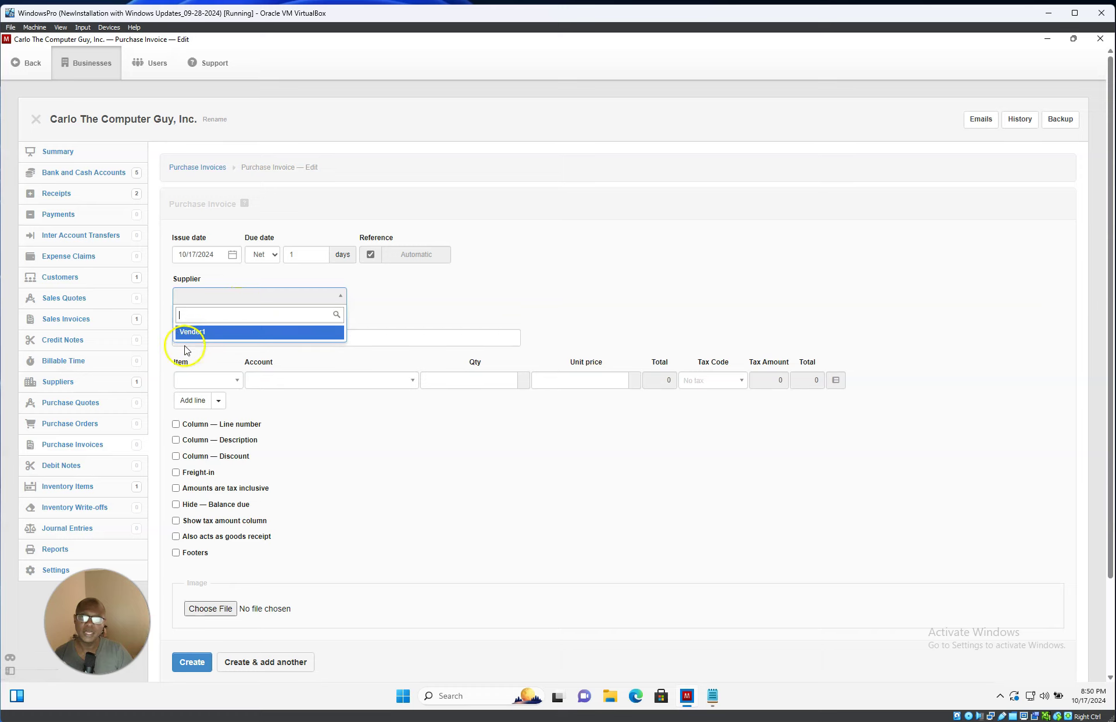
left_click(193, 329)
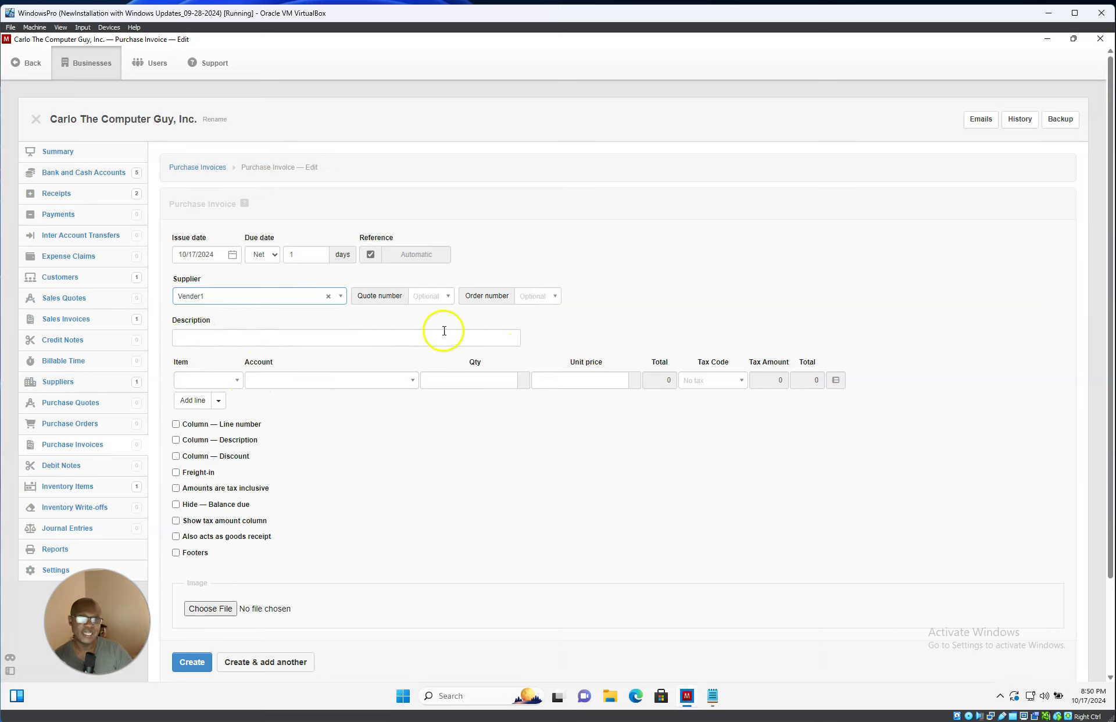
Add inventory item 001, the Asus laptop, to the purchase invoice at a unit price of 250 and create the invoice.
left_click(210, 384)
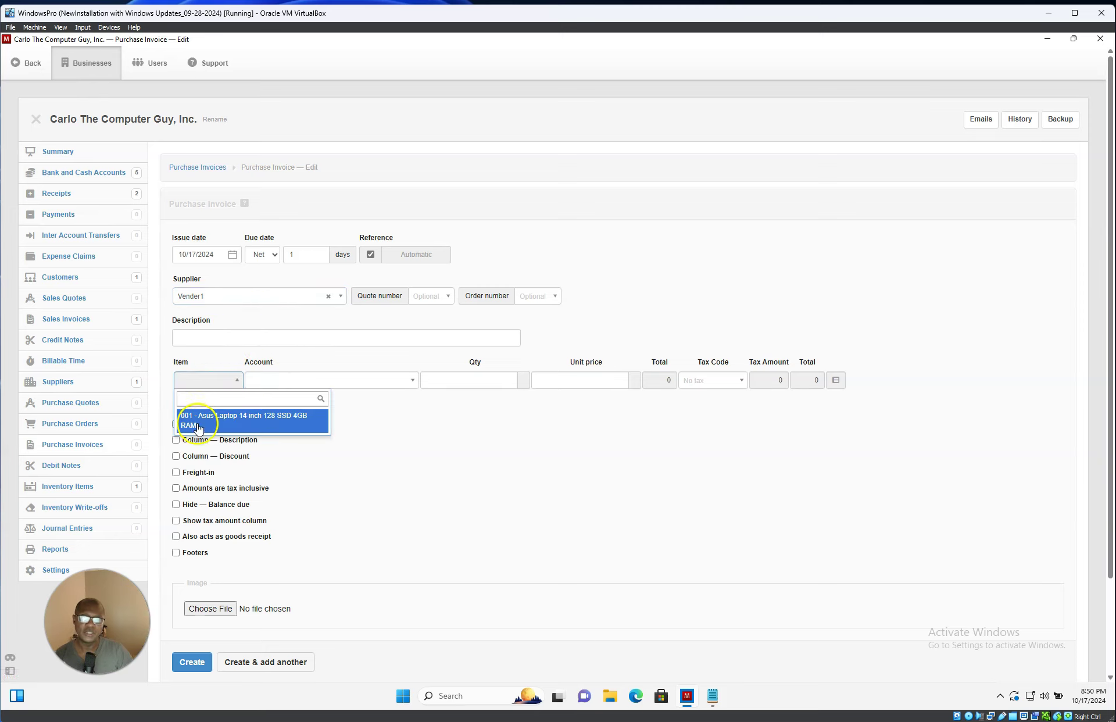
left_click(233, 419)
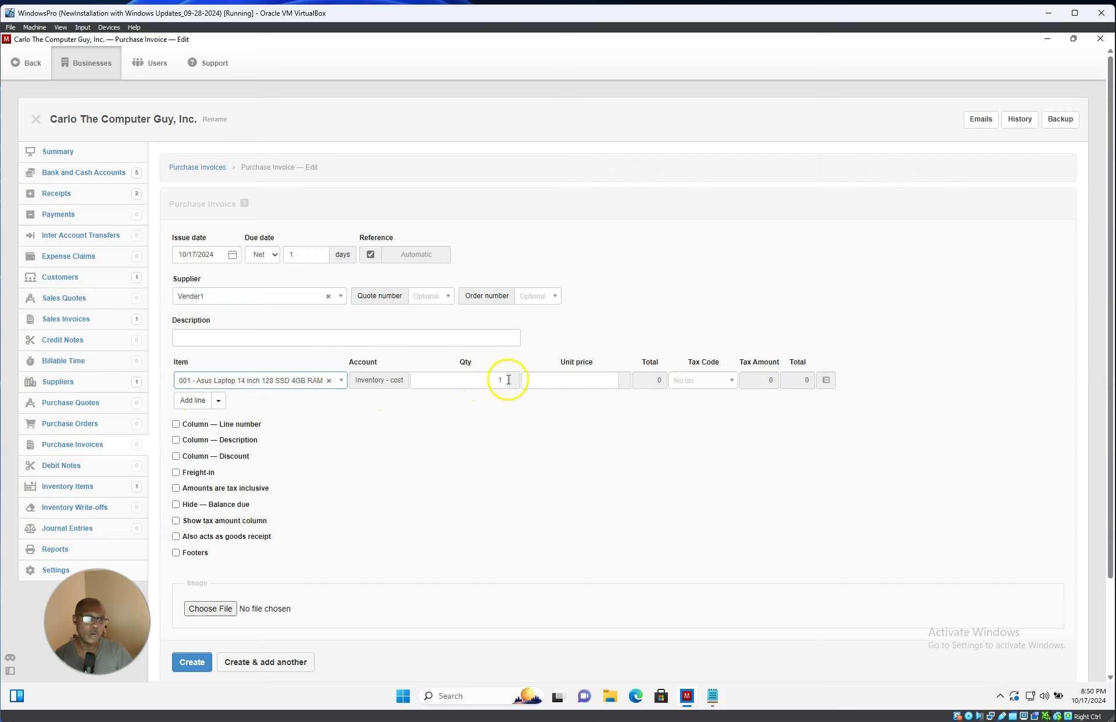
left_click(565, 377)
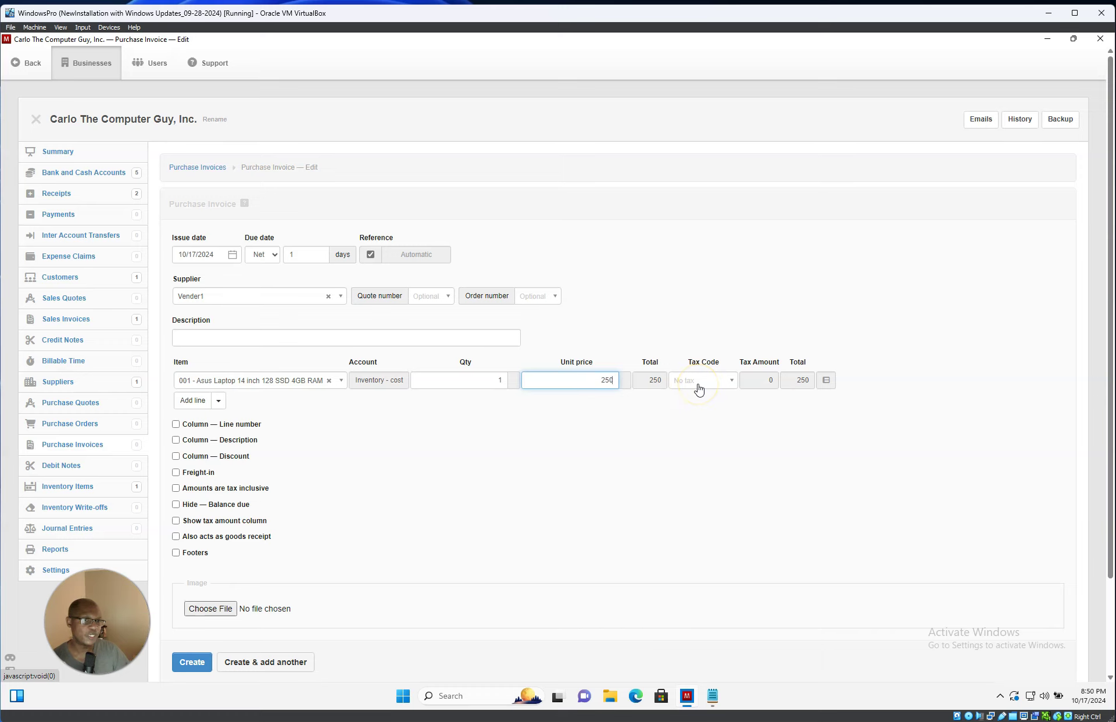
left_click(723, 387)
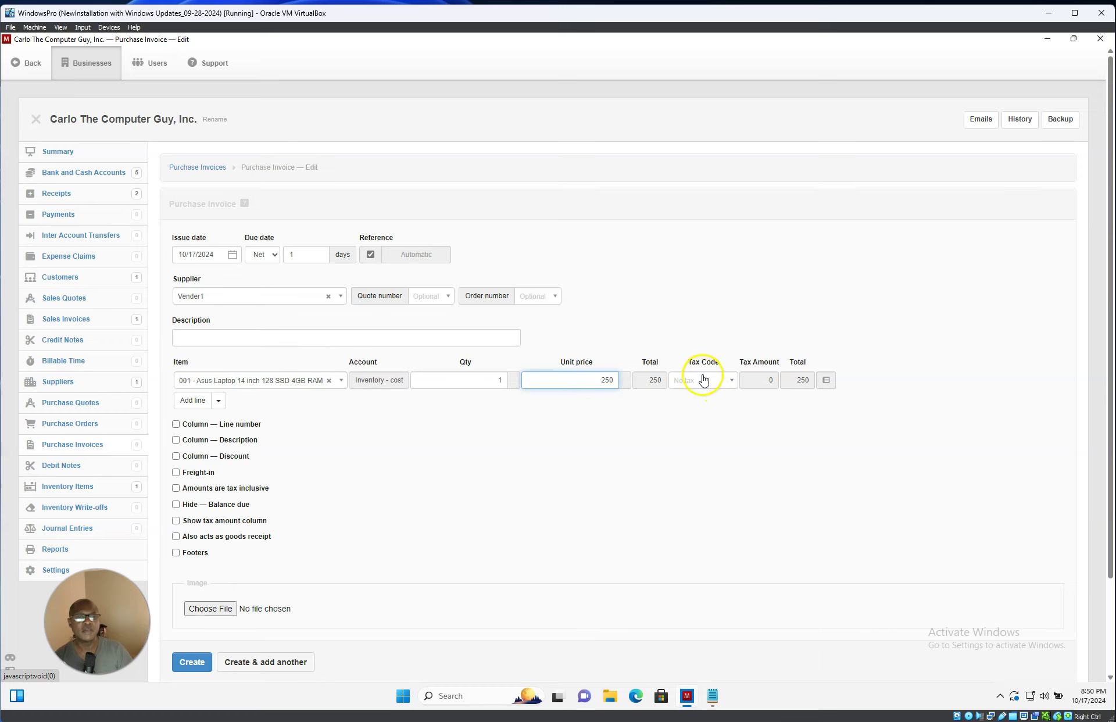
scroll(489, 469, "down", 2)
scroll(488, 470, "down", 2)
left_click(195, 551)
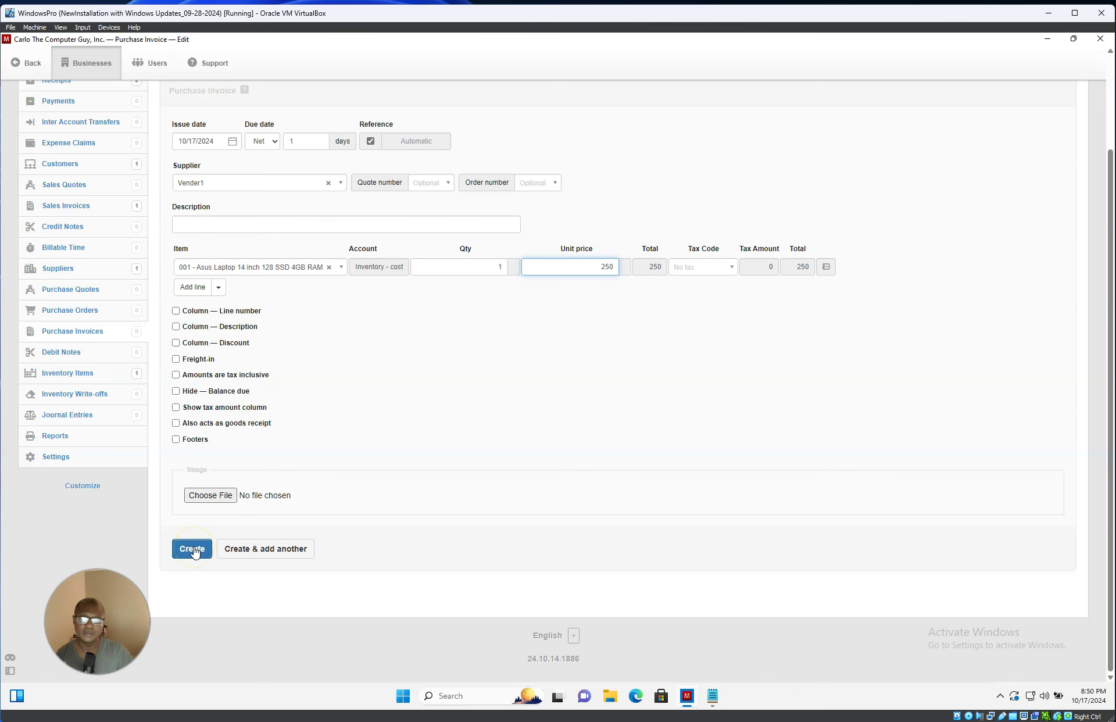
left_click(195, 552)
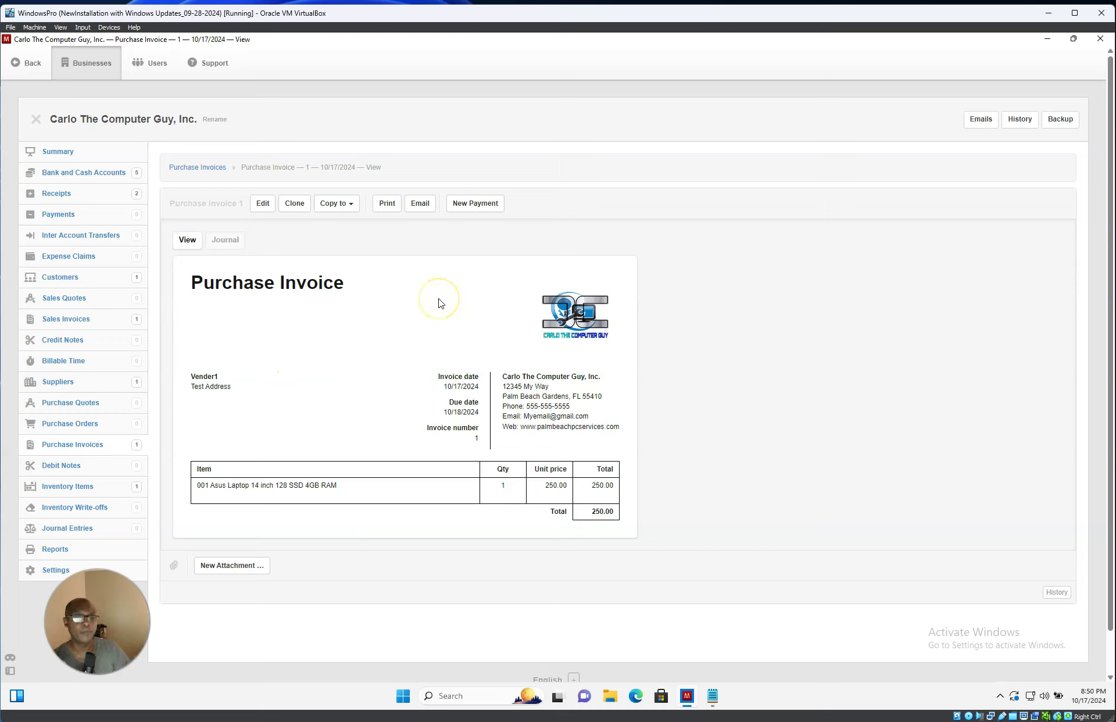
Record the purchase invoice's payment from "03 - Credit Card - Chase", described as "Credit Card Payment for Asus Laptop", and check the laptop's inventory quantity.
left_click(475, 204)
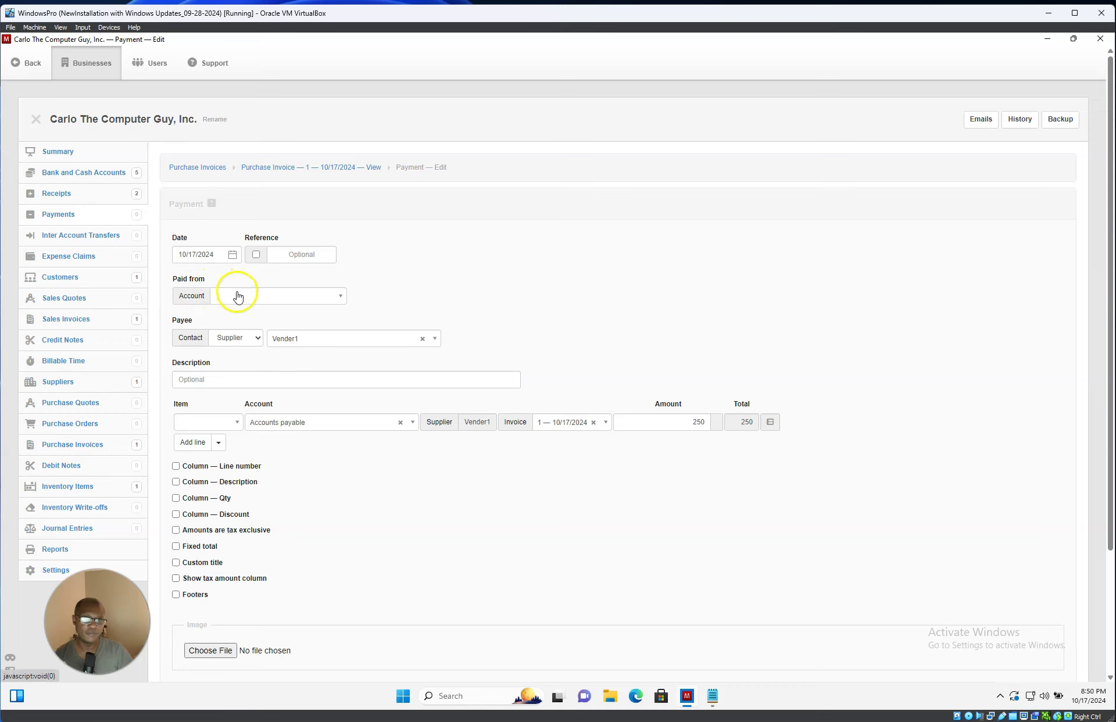
left_click(242, 296)
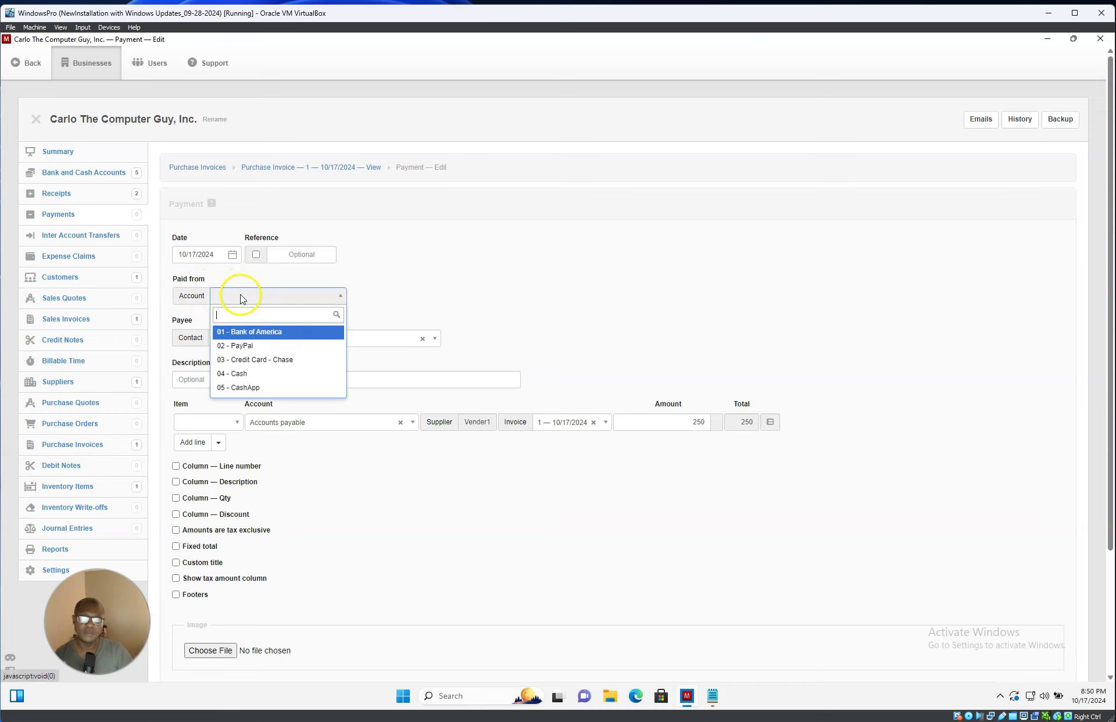
left_click(283, 360)
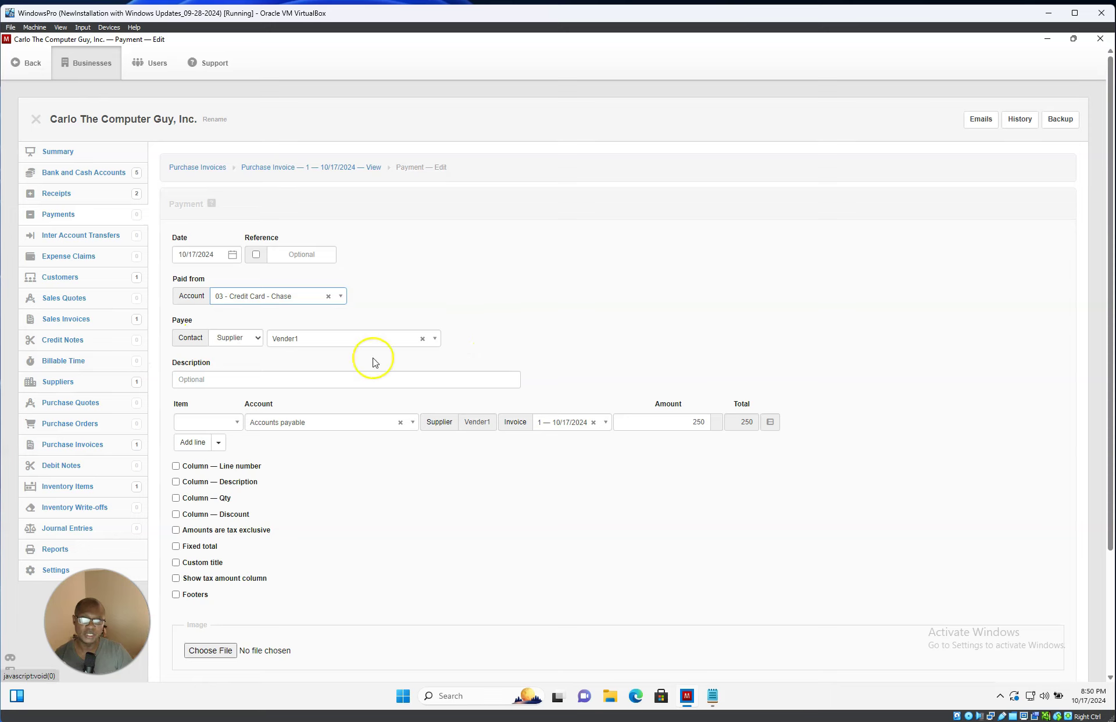
left_click(226, 378)
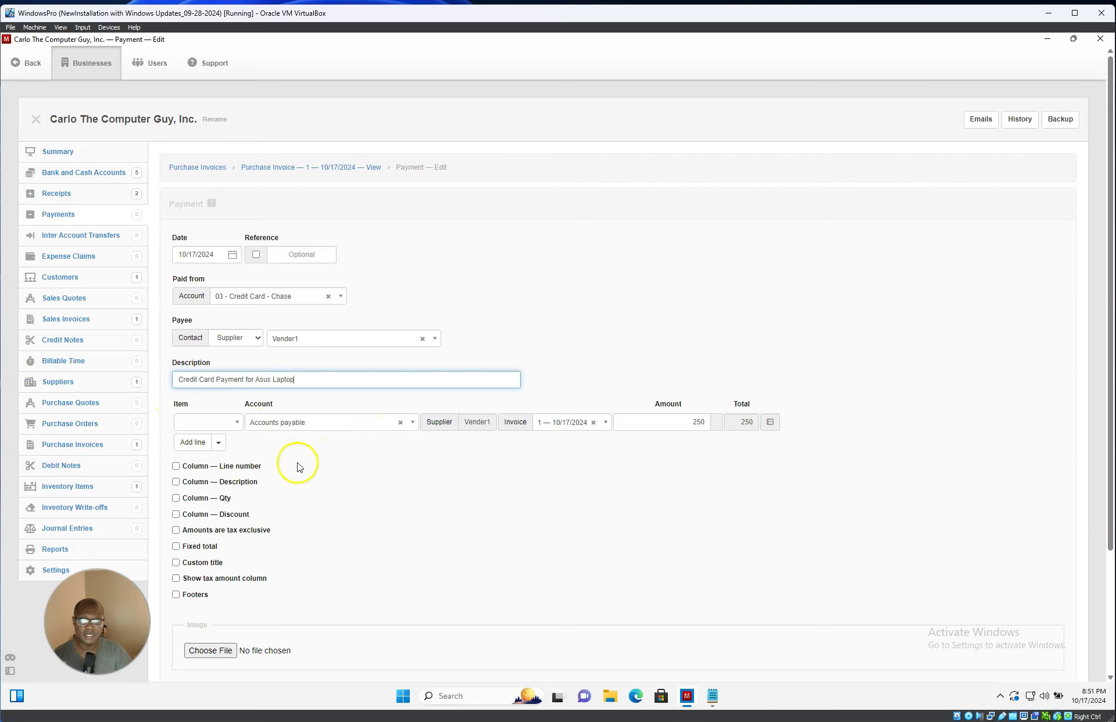
scroll(301, 475, "down", 2)
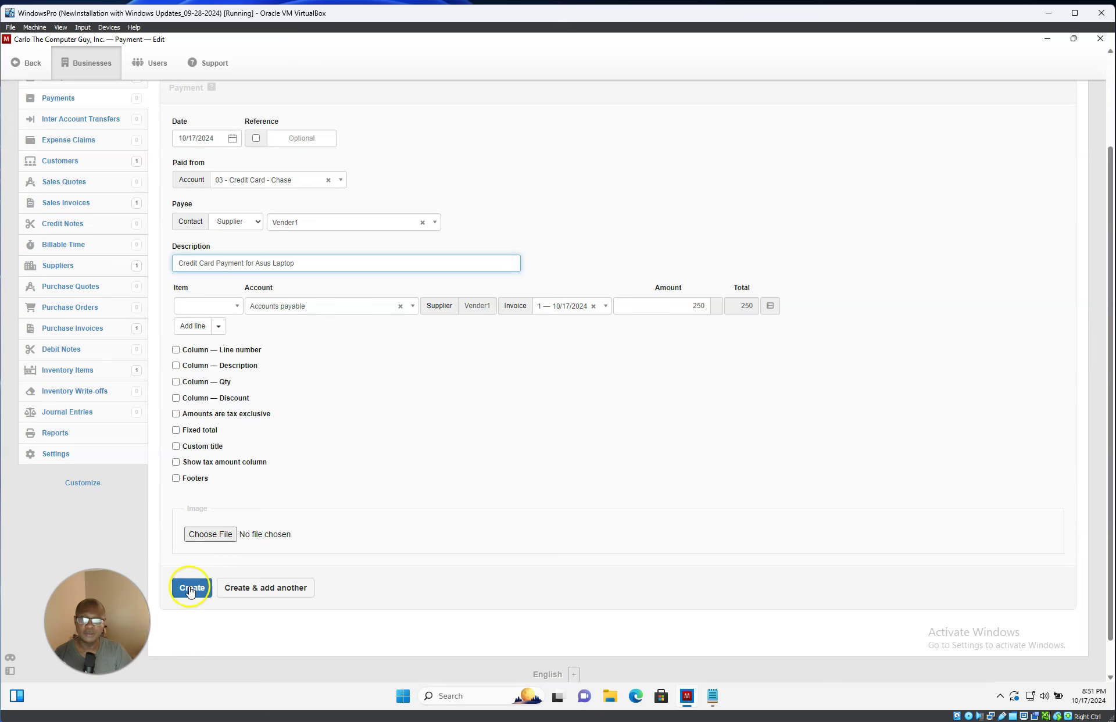
left_click(190, 589)
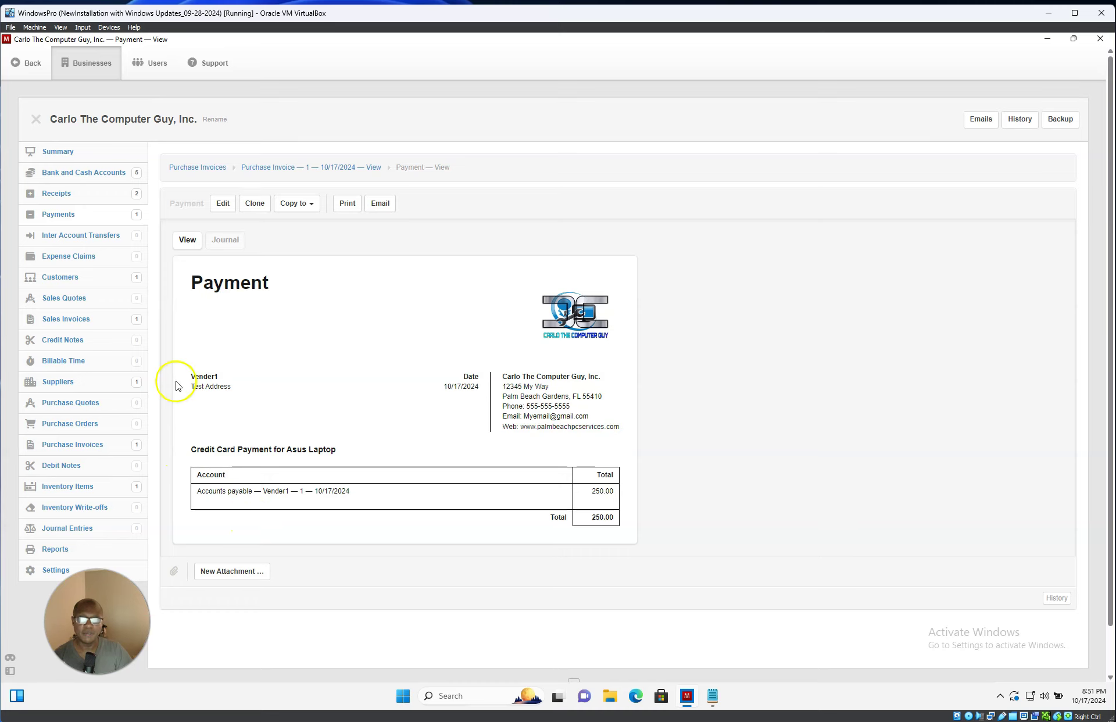
left_click(73, 490)
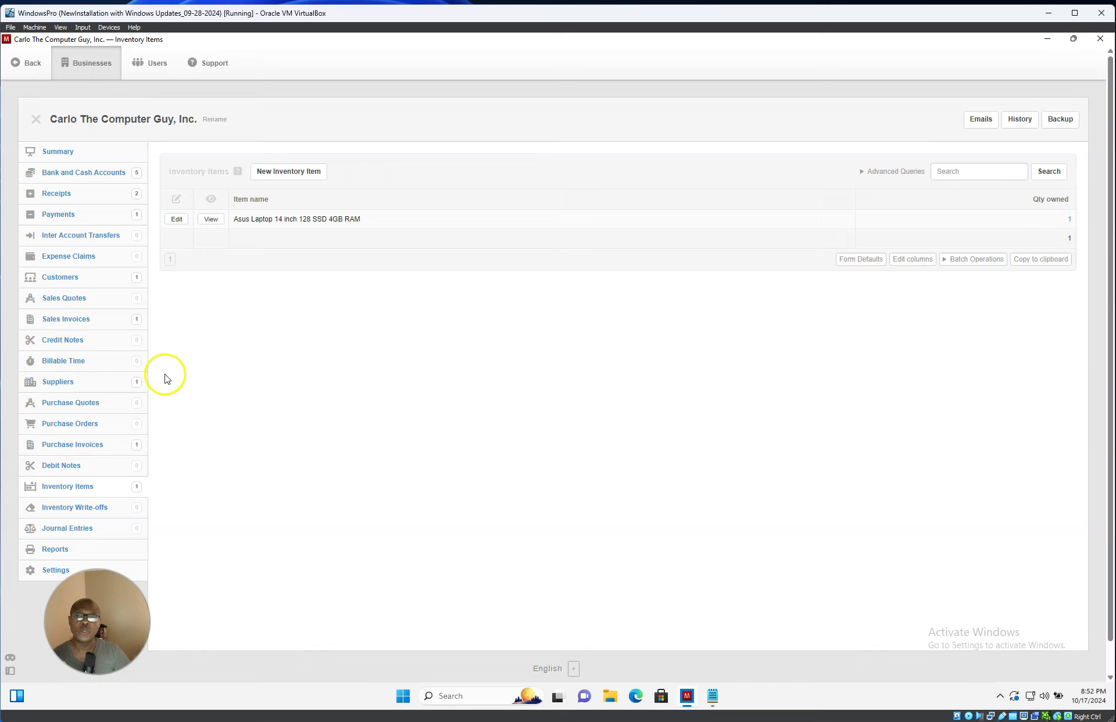
Start a new sales invoice for the existing customer, due net 1 day, with an automatic reference.
left_click(77, 325)
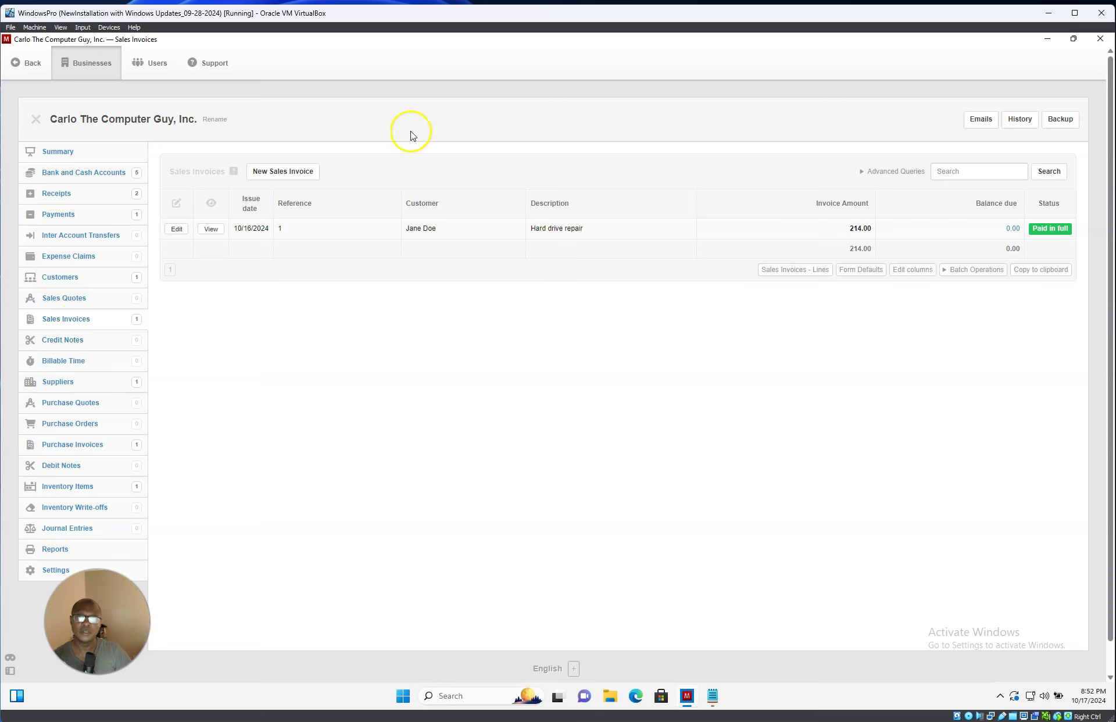
left_click(300, 172)
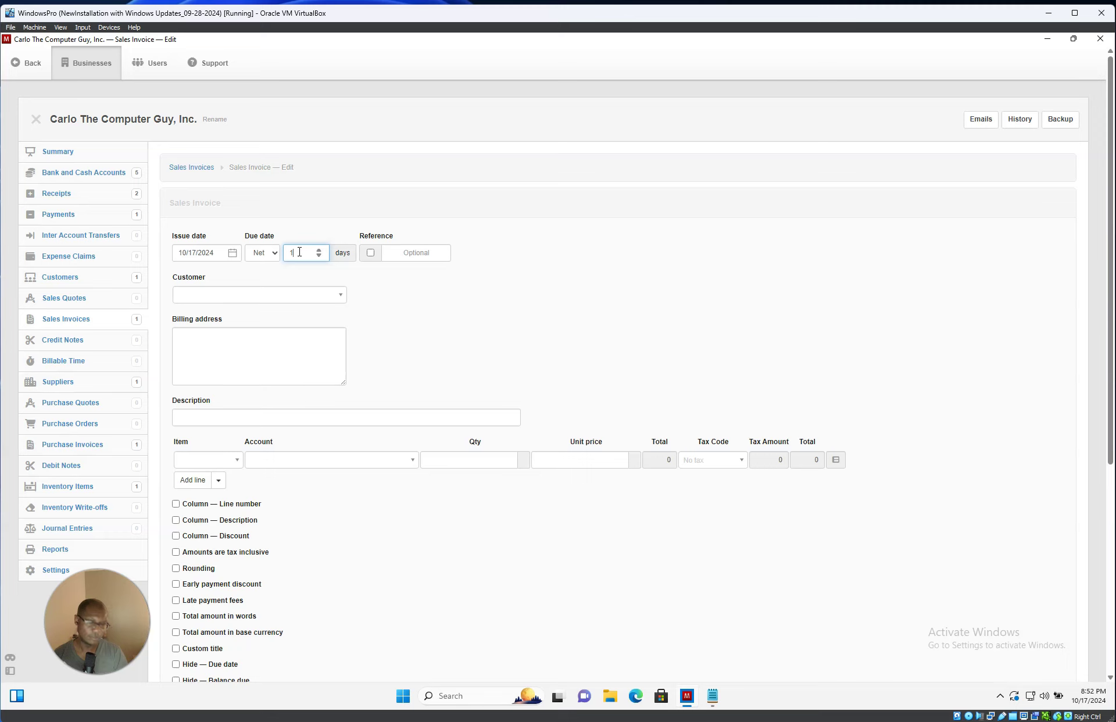
left_click(371, 254)
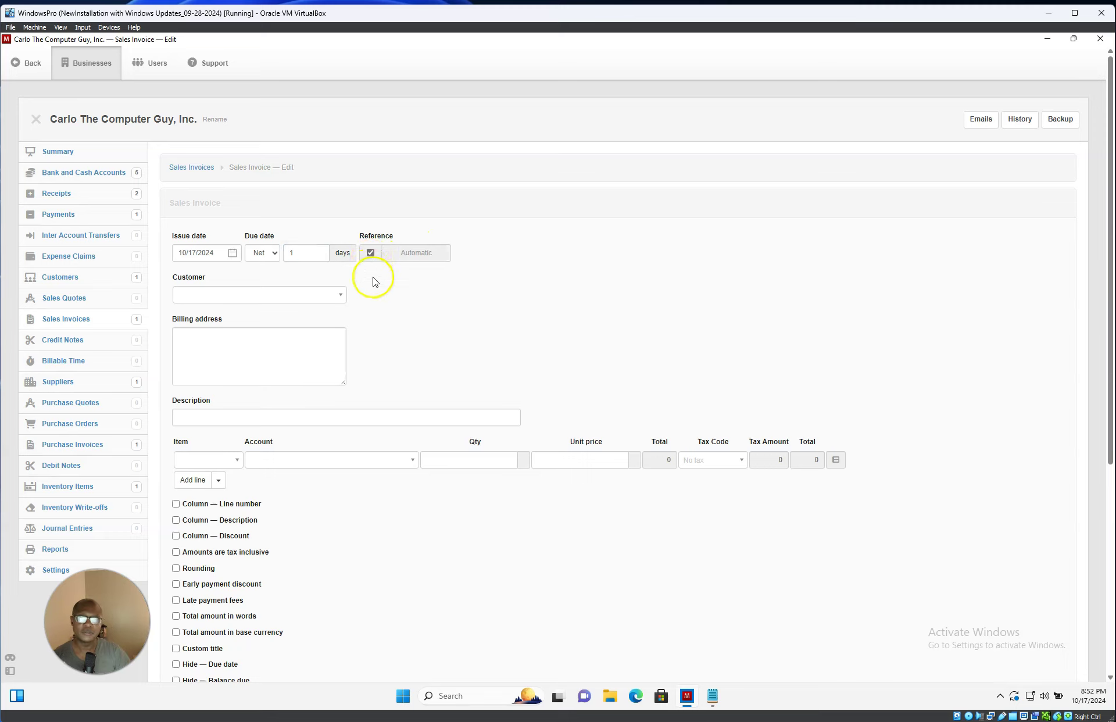
left_click(240, 296)
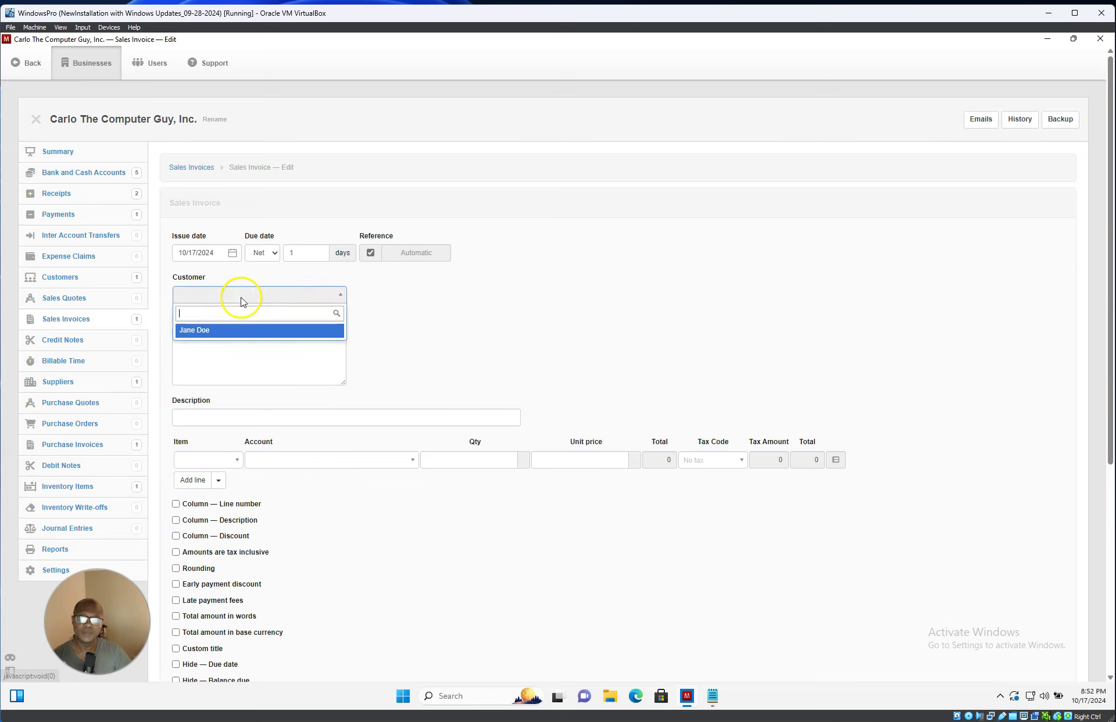
left_click(199, 332)
scroll(233, 364, "down", 3)
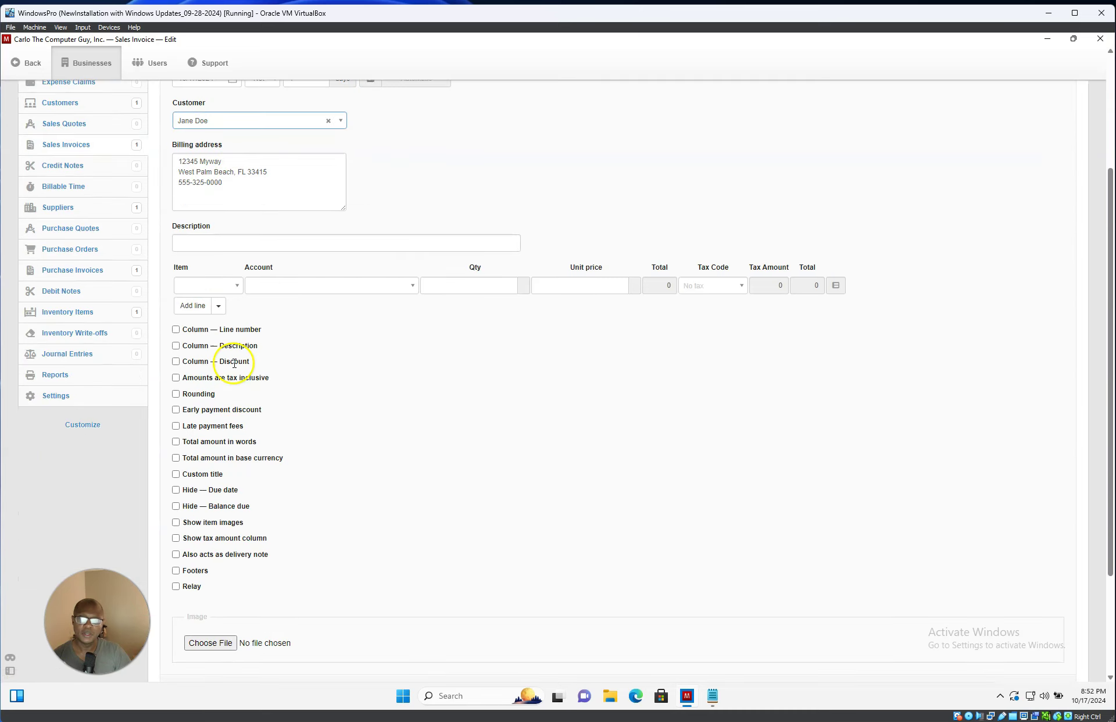
Add one unit of inventory item 001, the Asus laptop, to the sales invoice at a unit price of 300 with tax code FLTax.
left_click(296, 289)
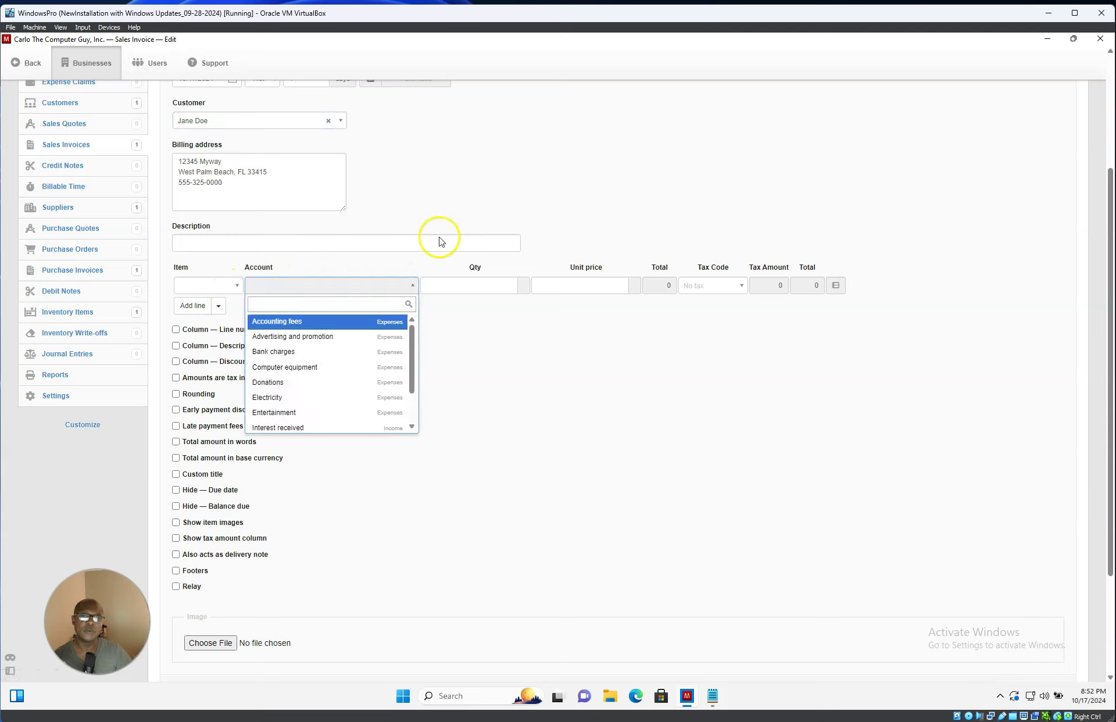
left_click(448, 216)
left_click(215, 289)
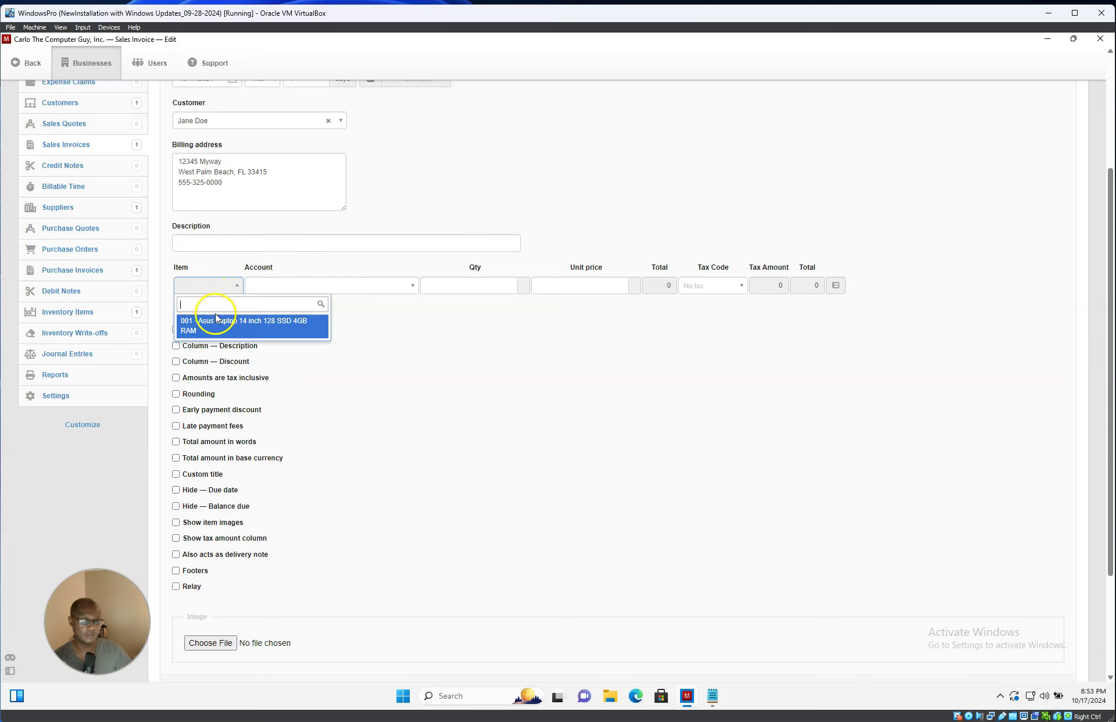
left_click(243, 328)
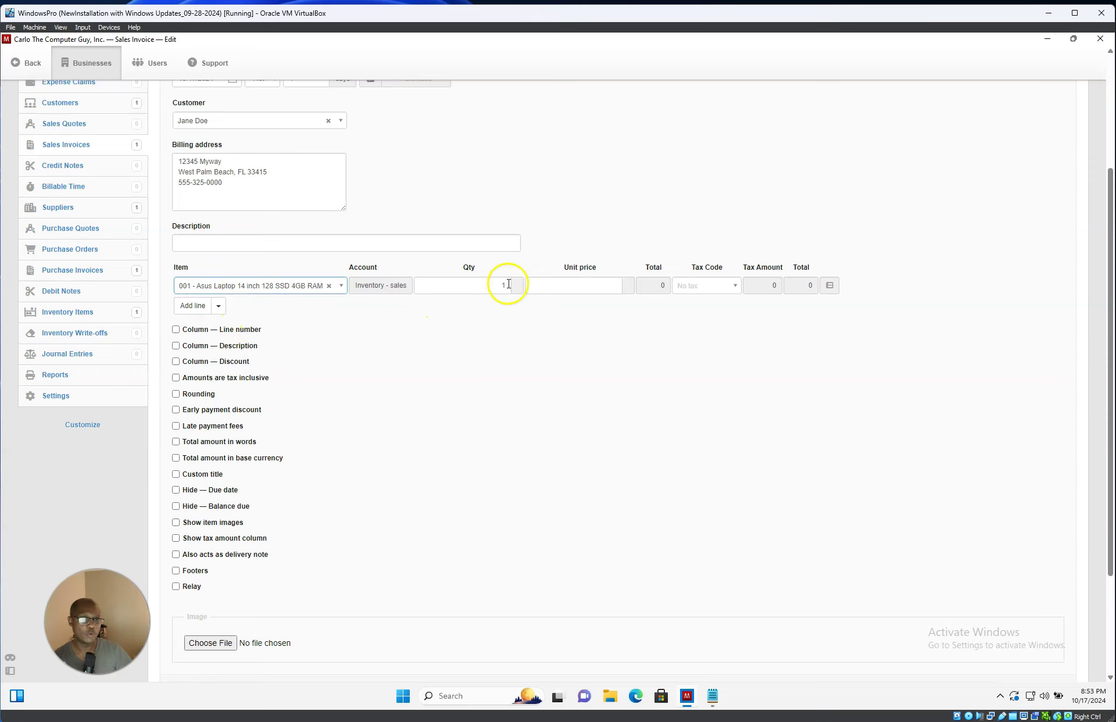
left_click(603, 291)
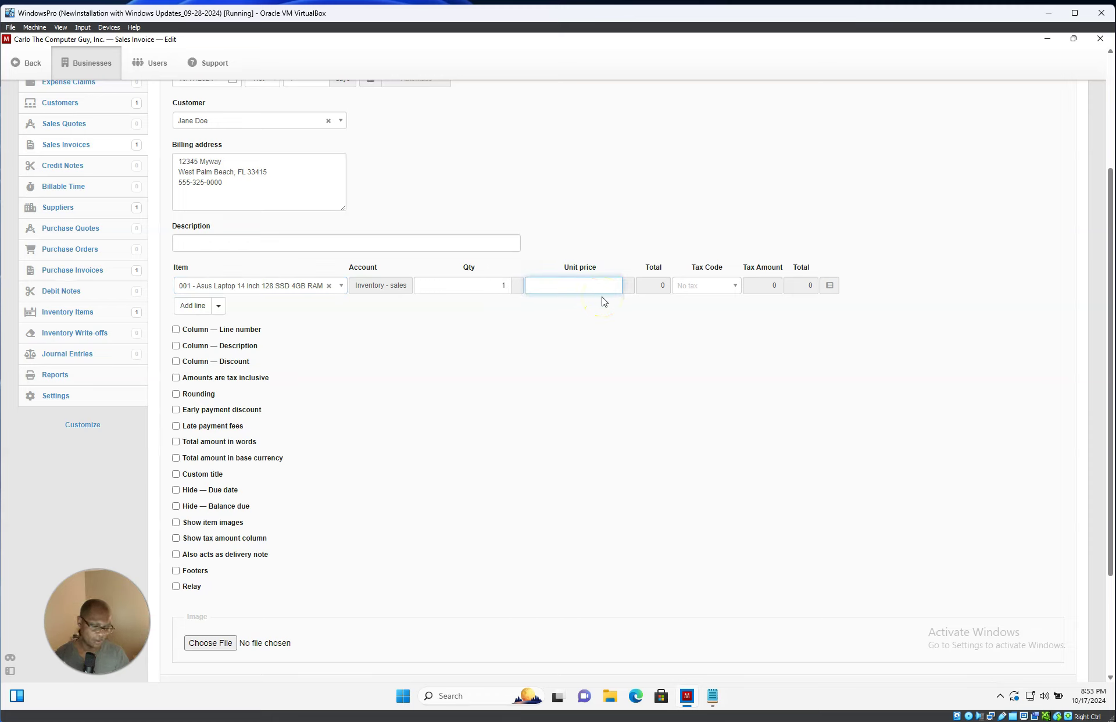
left_click(682, 306)
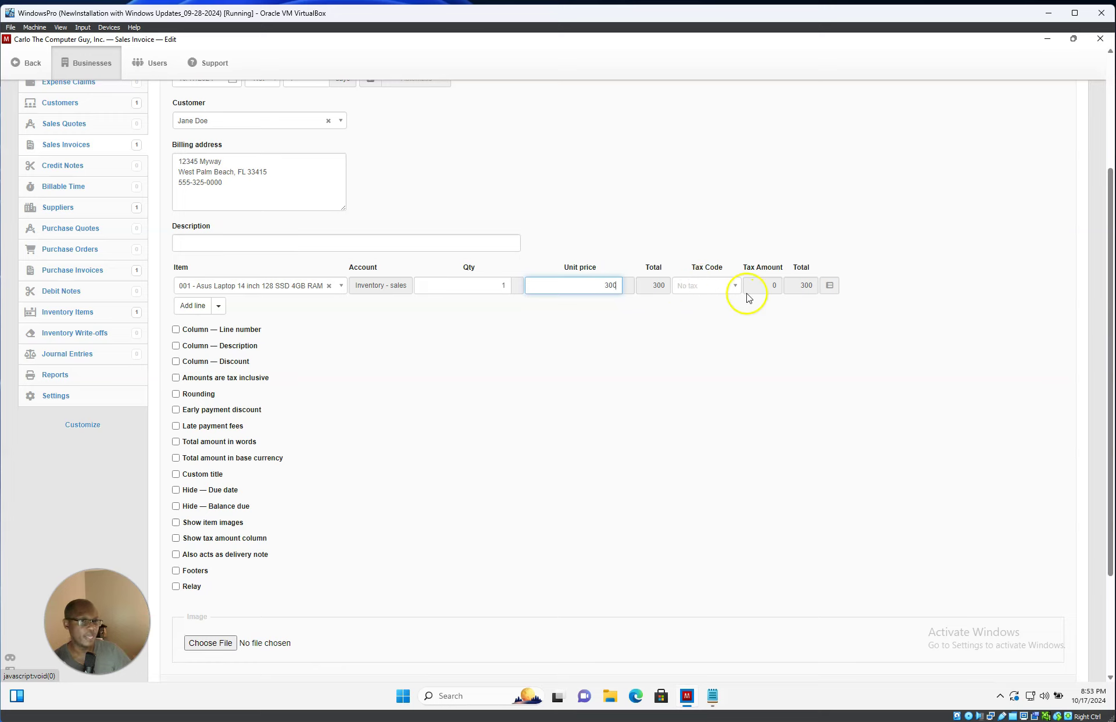
left_click(713, 287)
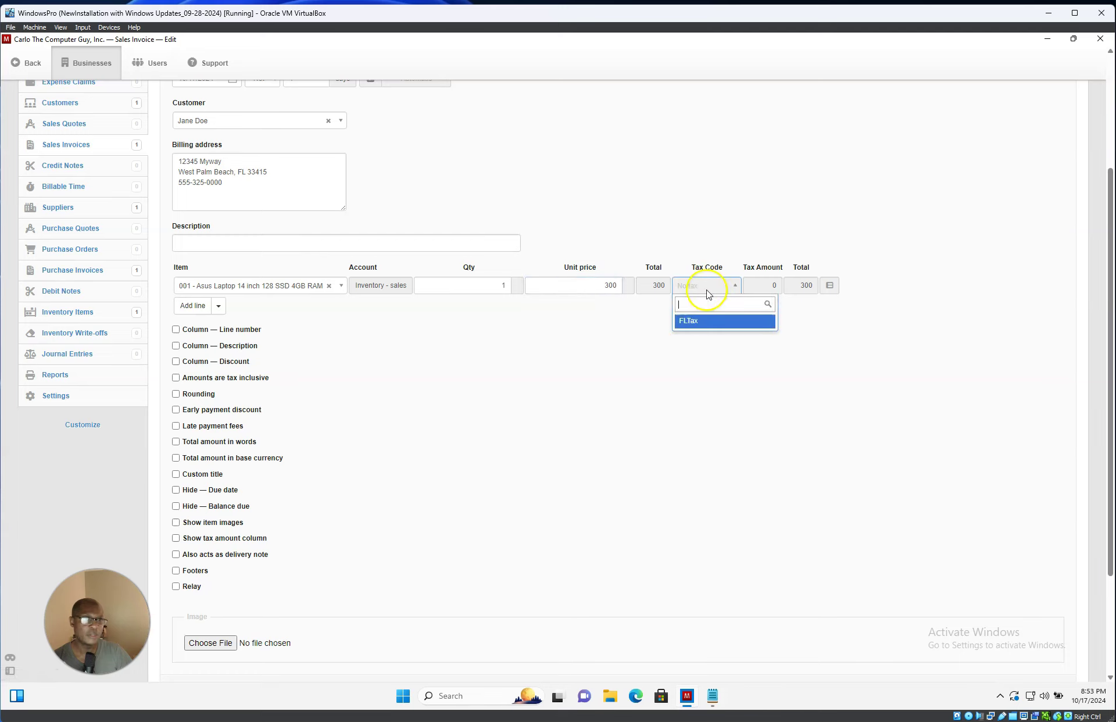
left_click(686, 323)
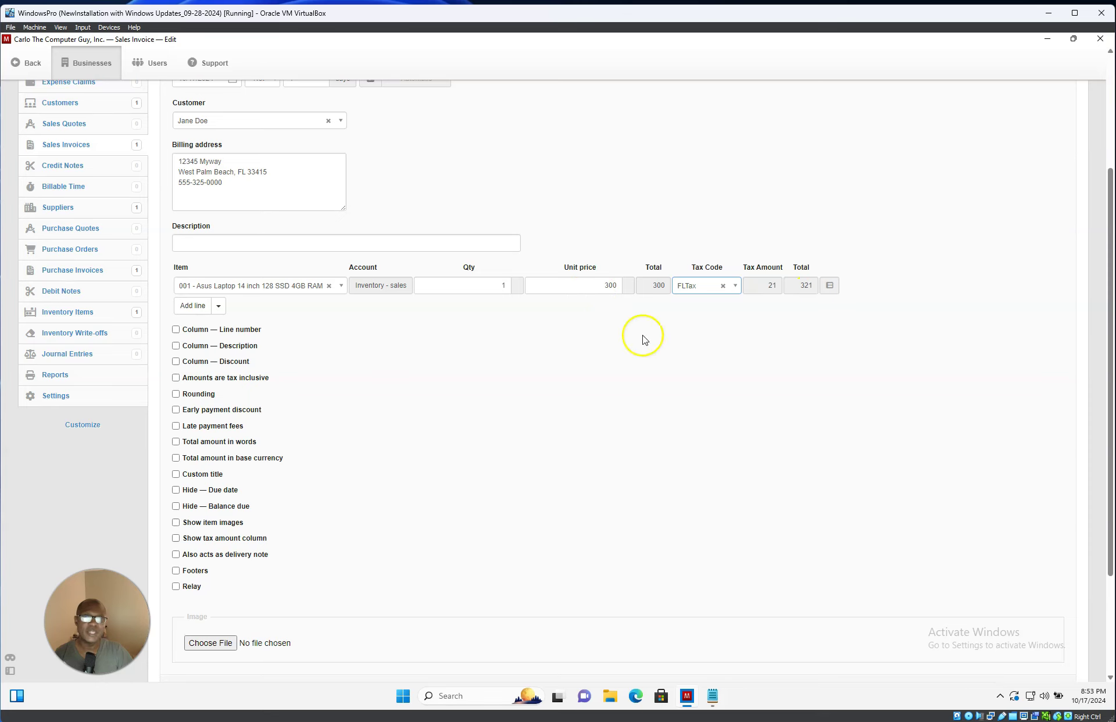
Add a second invoice line for account "Sales - Services" with quantity 1, unit price 150 and tax code FLTax.
scroll(257, 601, "down", 3)
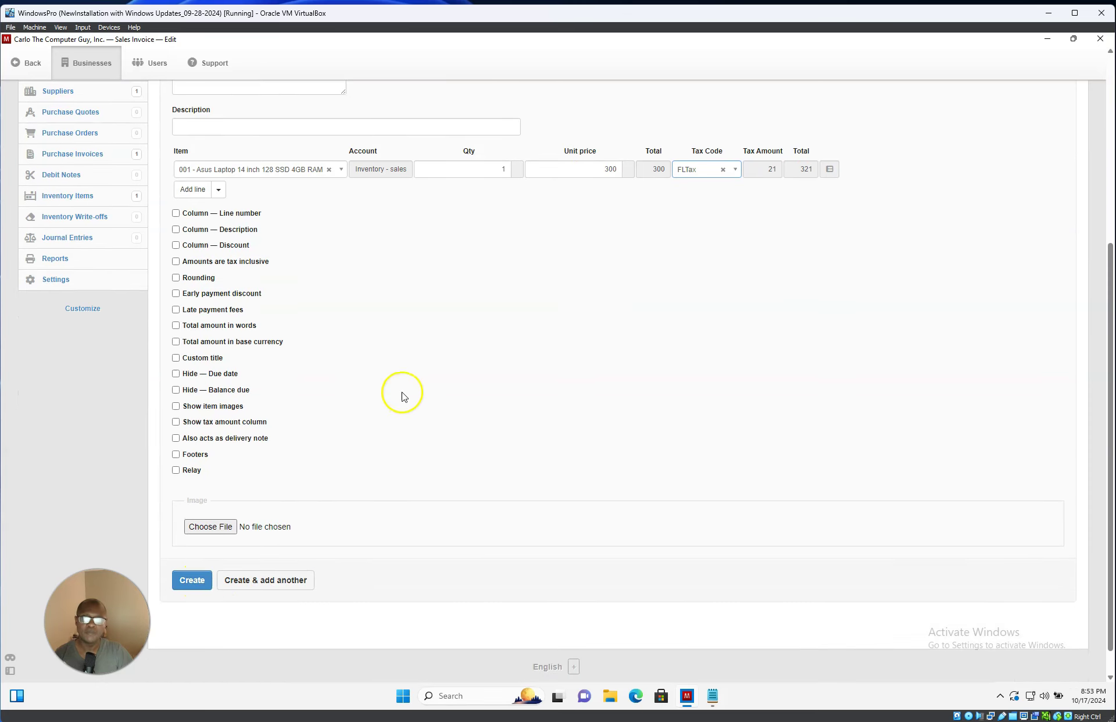
scroll(398, 393, "up", 3)
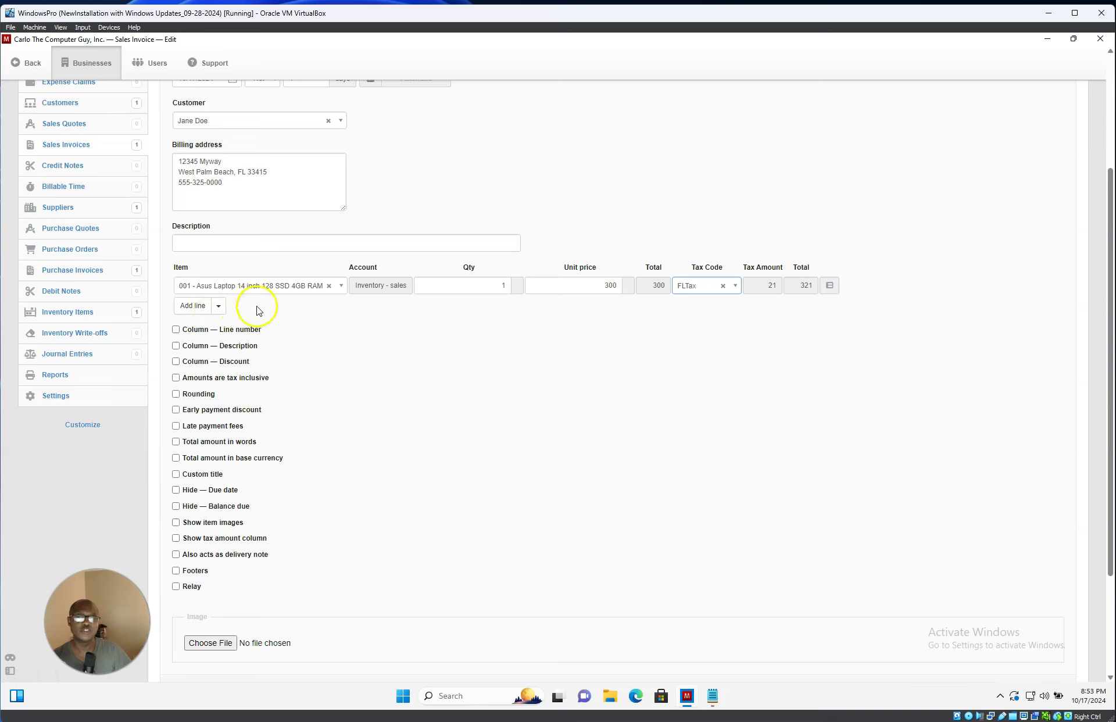
left_click(194, 307)
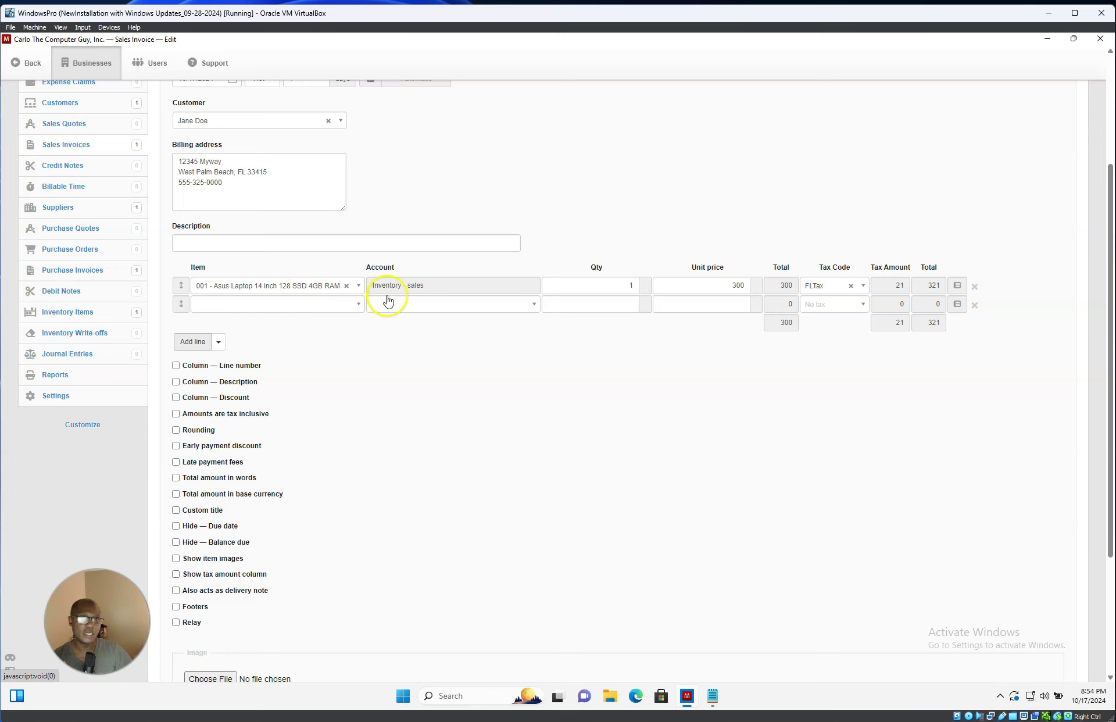
left_click(412, 305)
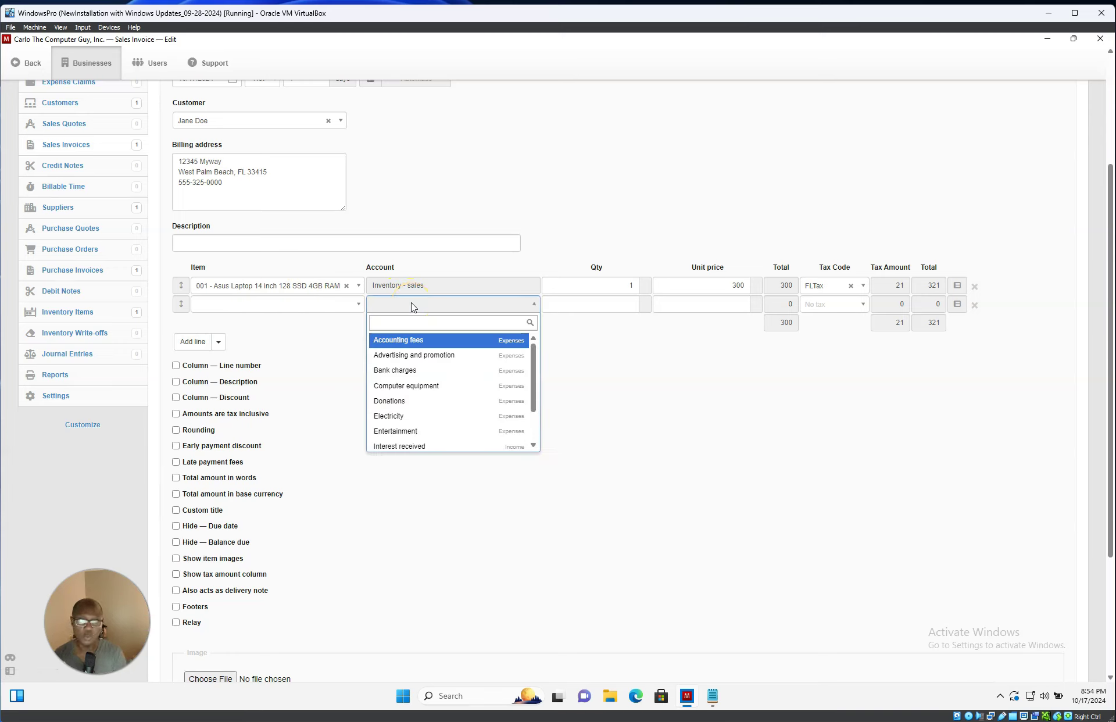
type("sal")
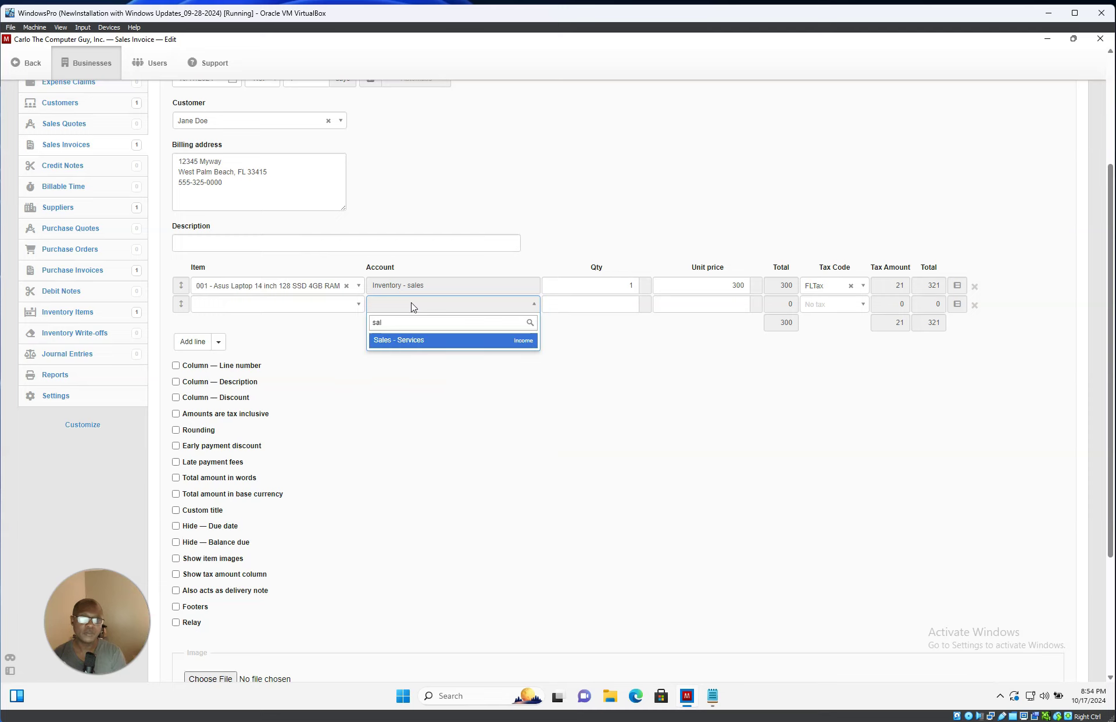
left_click(415, 341)
left_click(579, 308)
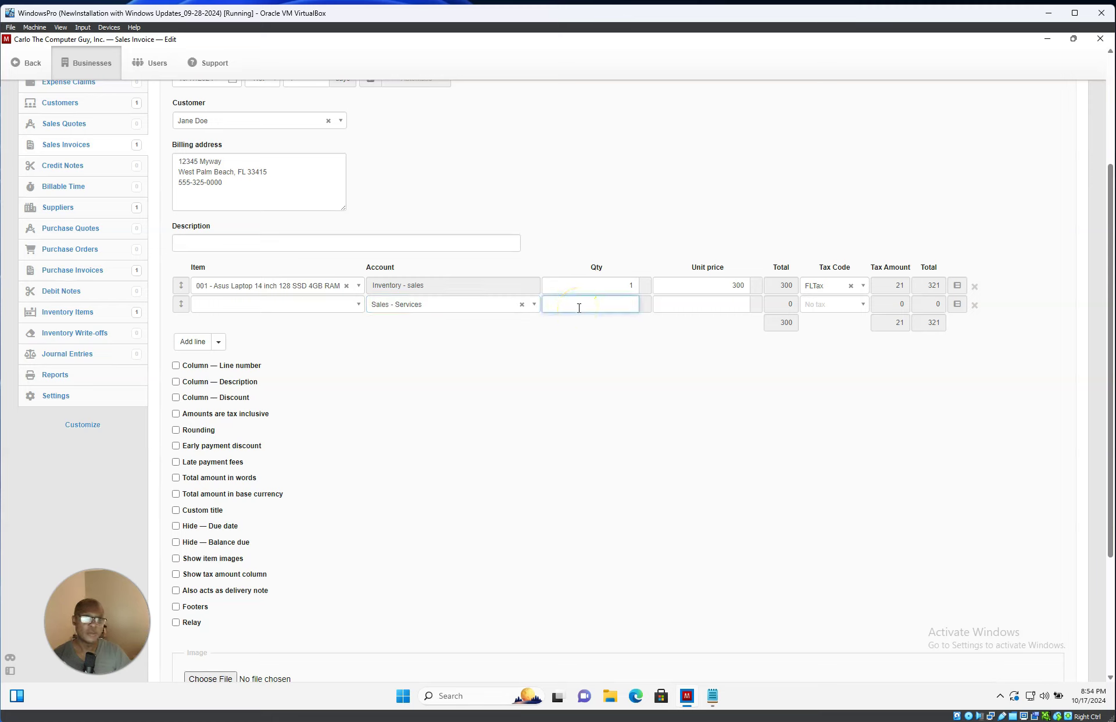
left_click(732, 311)
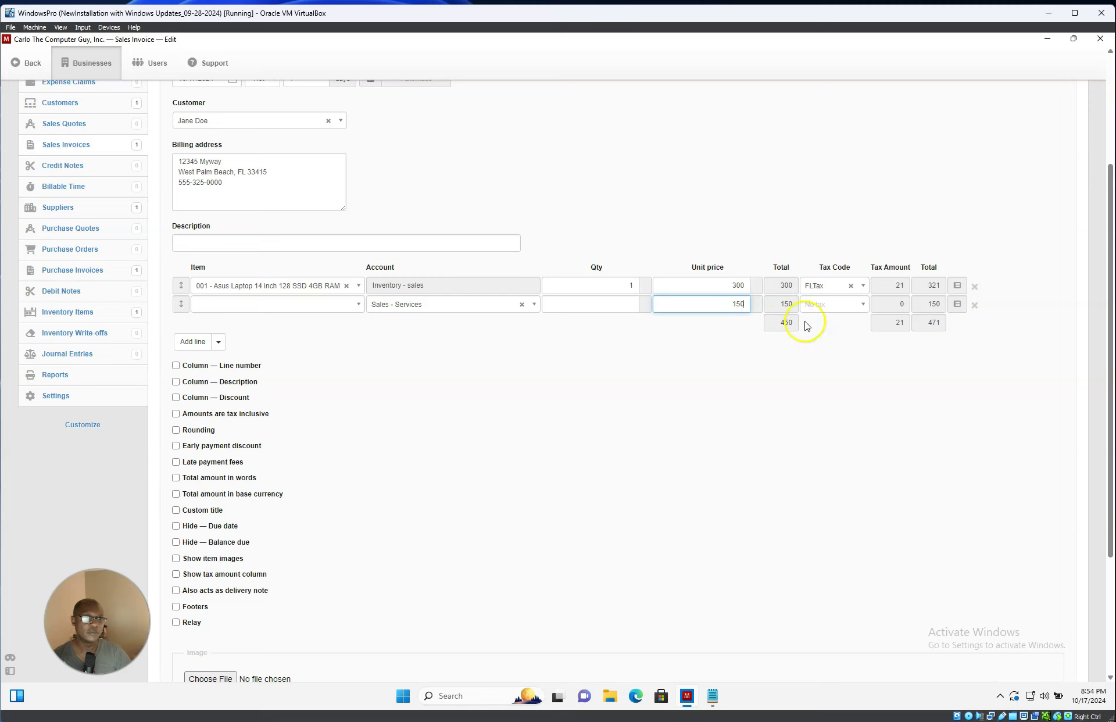
type("150")
left_click(825, 304)
left_click(820, 343)
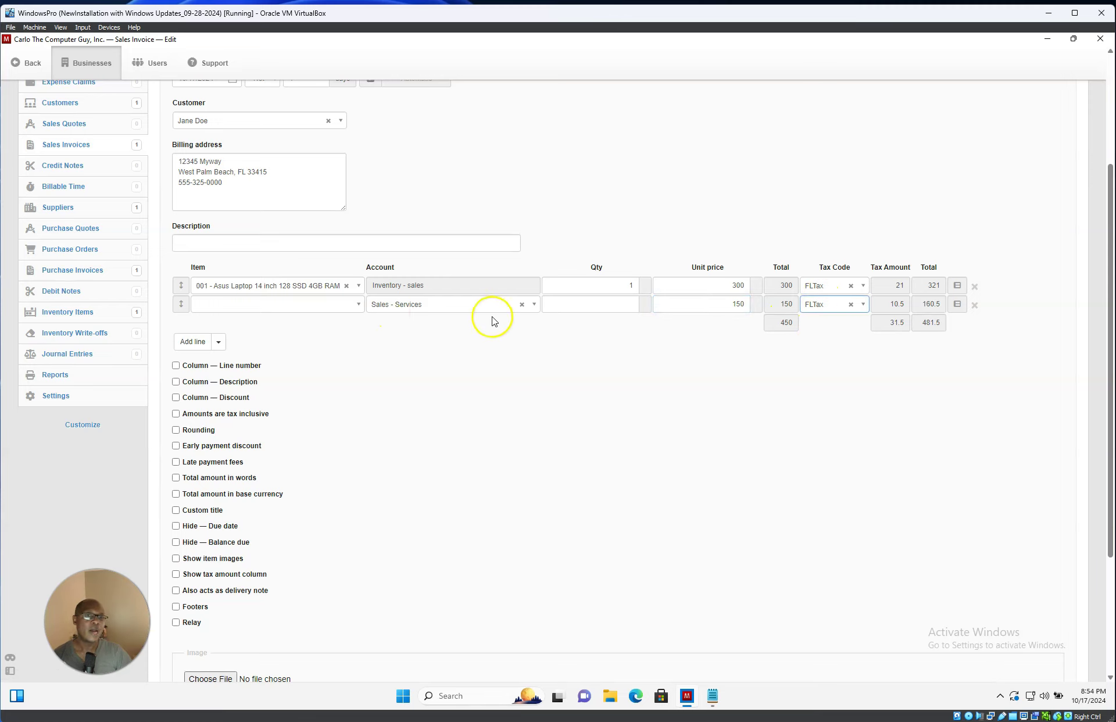
left_click(596, 307)
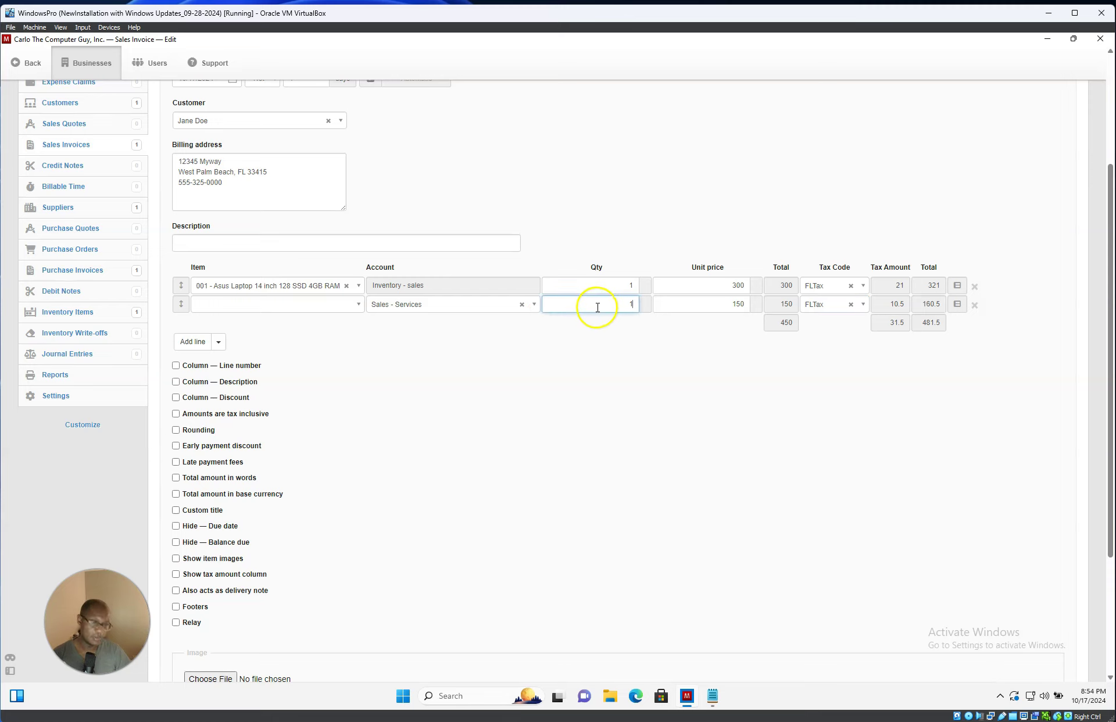
Describe the sales invoice as "Asus laptop purchased & Setup" and create it.
left_click(247, 249)
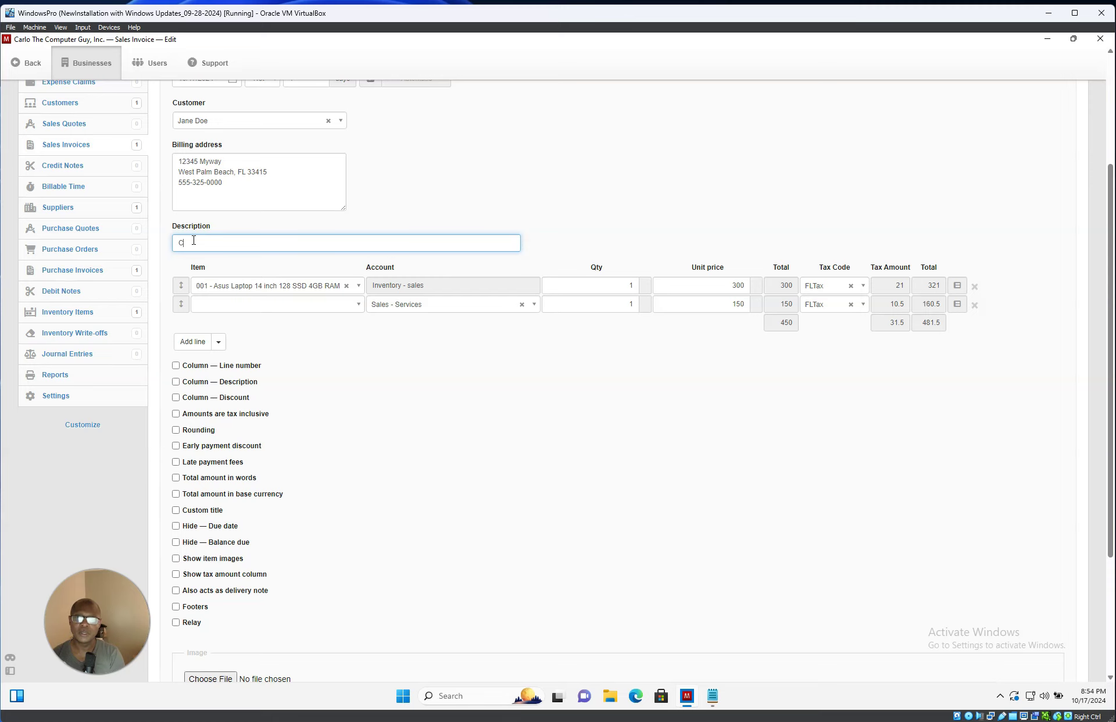
type("sus laptop purchased & Setup")
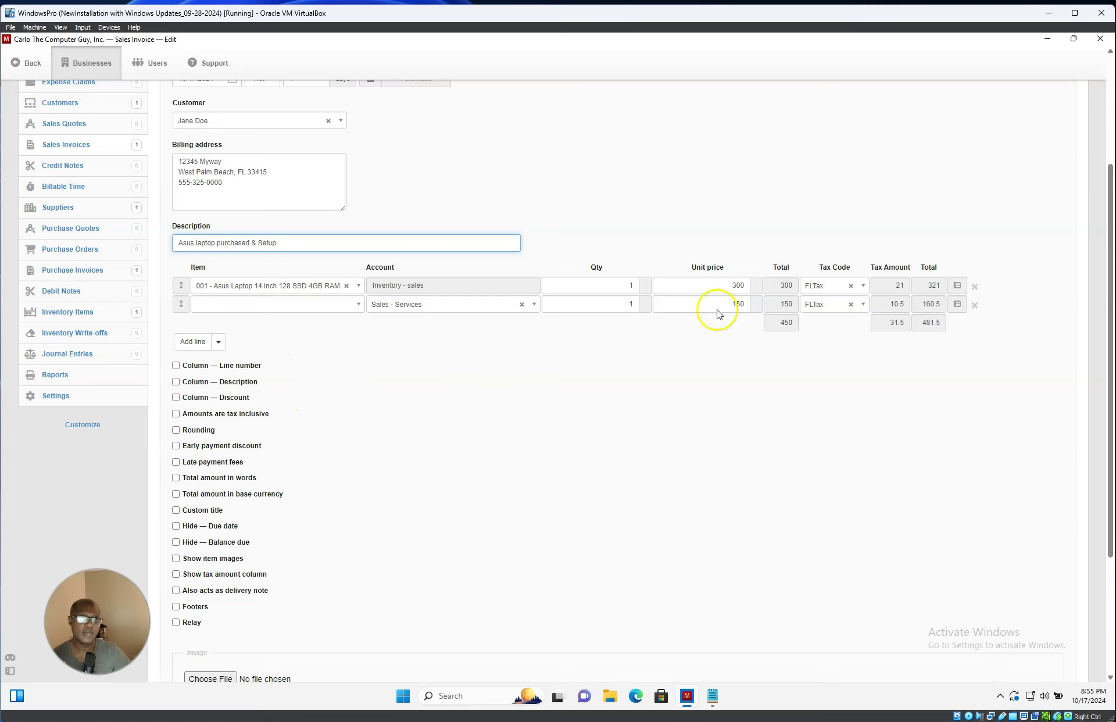
scroll(450, 447, "down", 1)
scroll(450, 446, "down", 3)
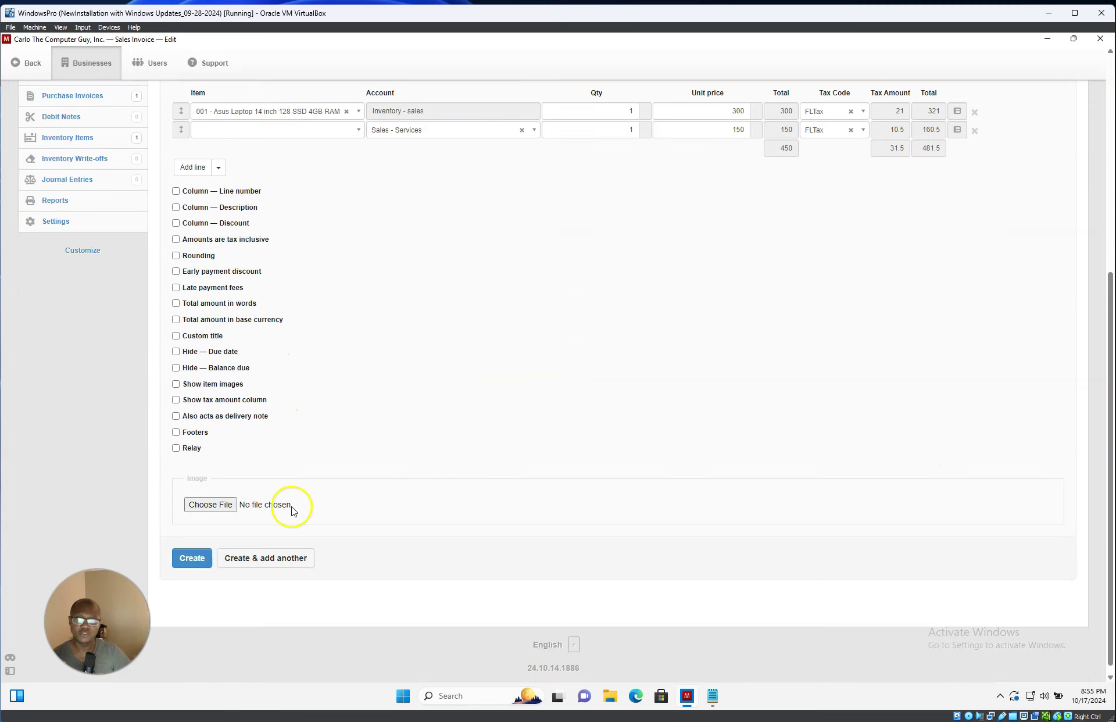
left_click(195, 550)
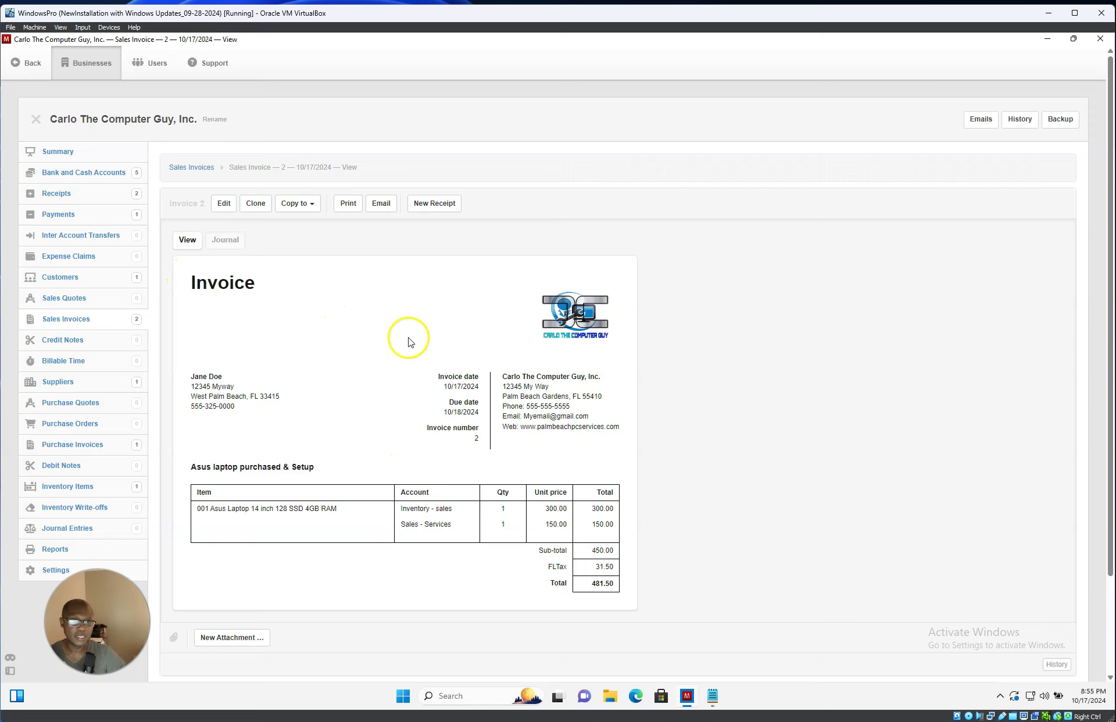
Record the invoice's receipt in account "05 - CashApp", described as "Payment via CashApp", with an automatic reference.
left_click(436, 205)
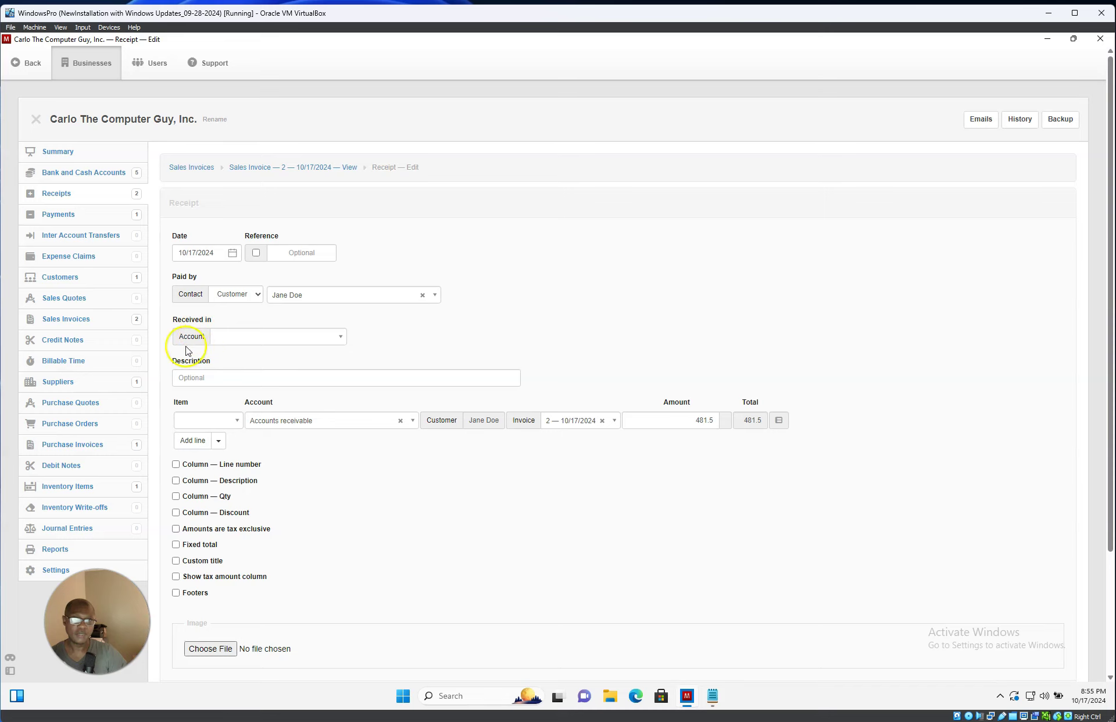
left_click(253, 341)
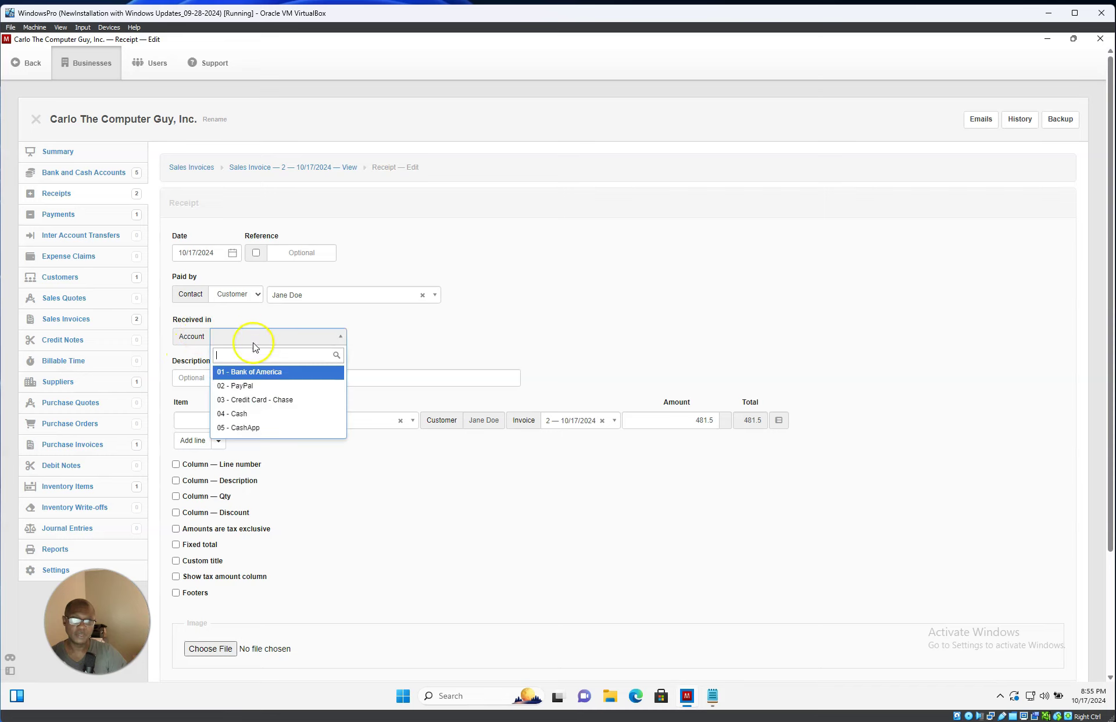
left_click(245, 428)
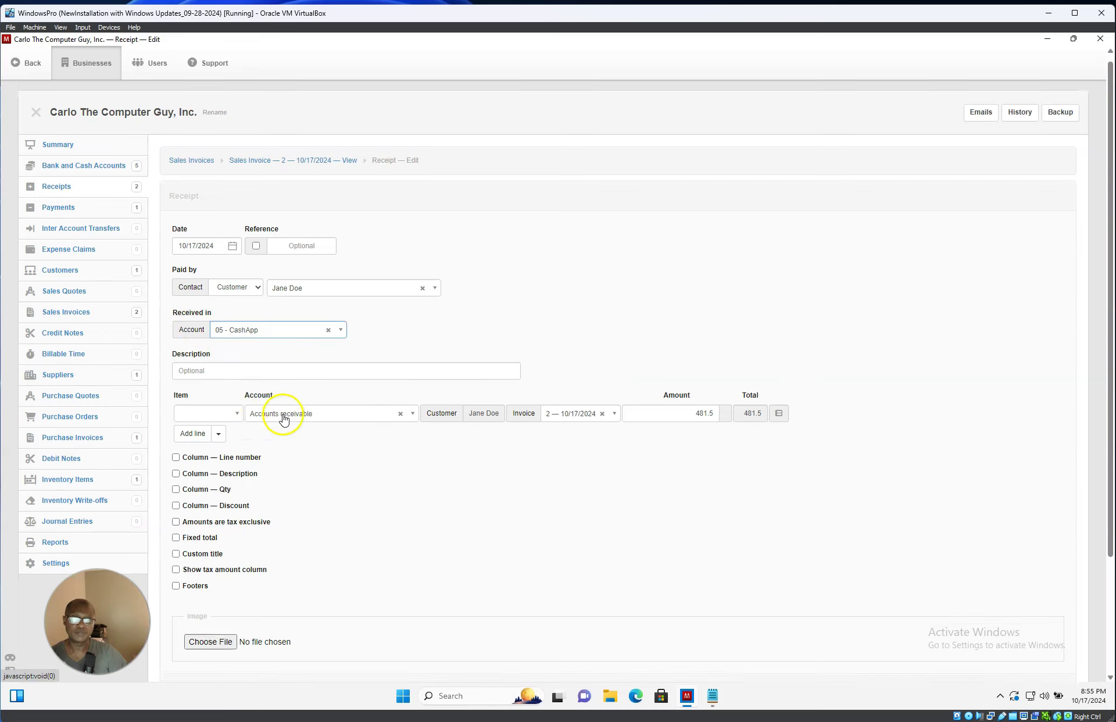
scroll(244, 372, "down", 2)
left_click(227, 265)
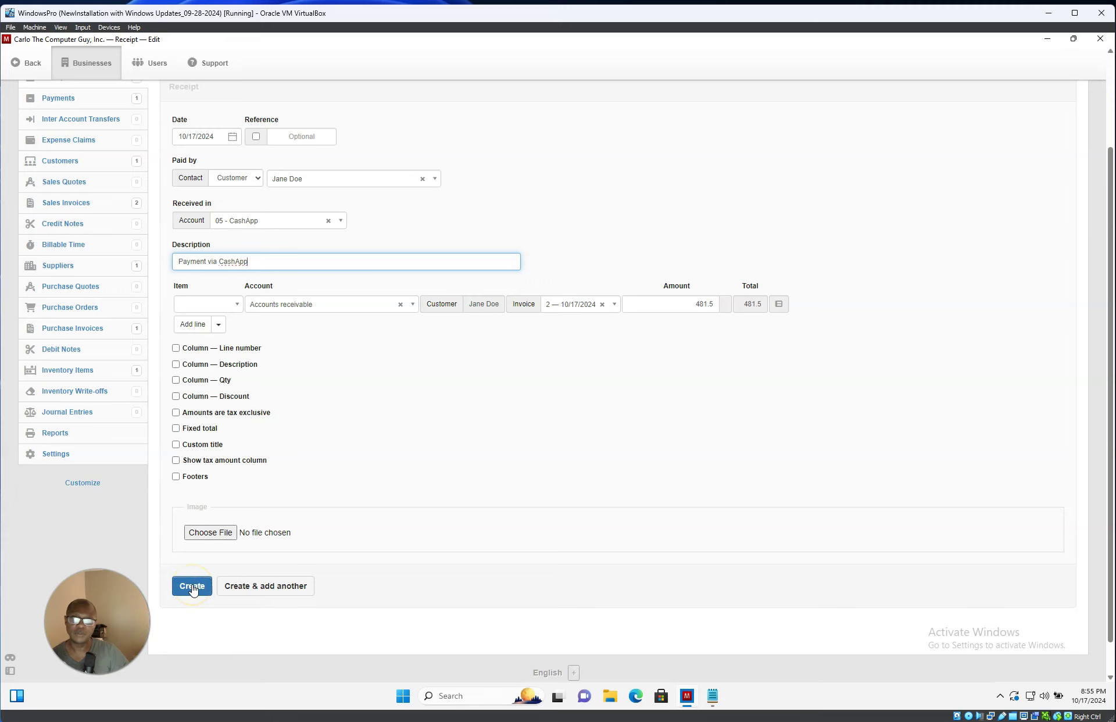
left_click(257, 137)
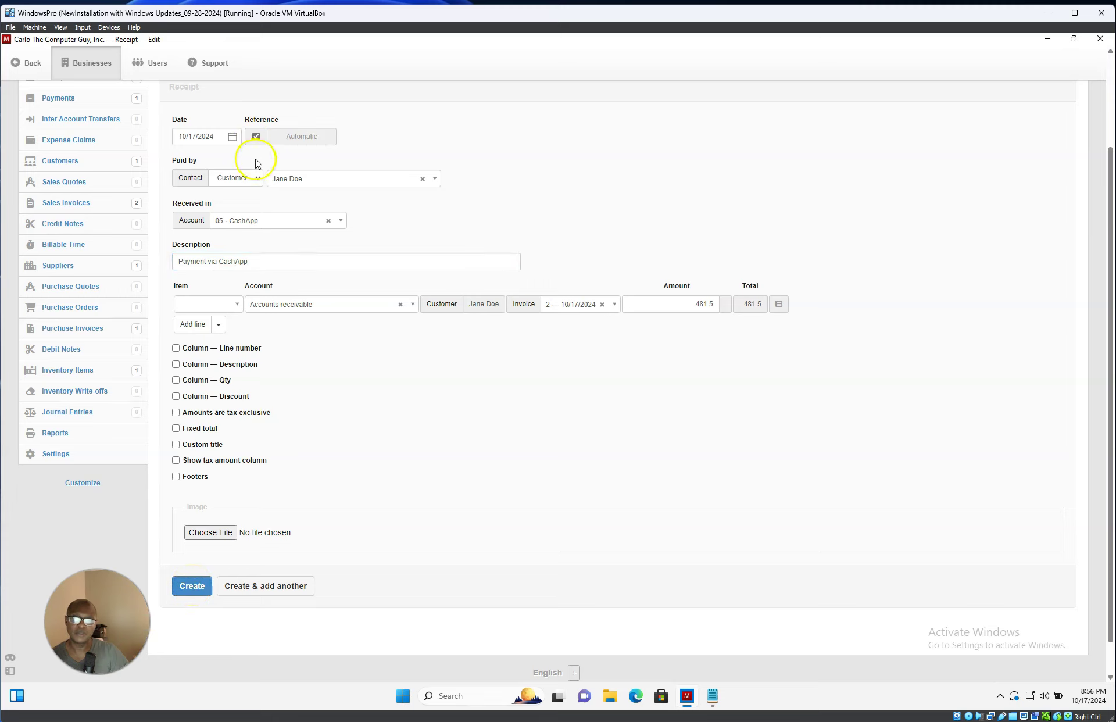
left_click(194, 587)
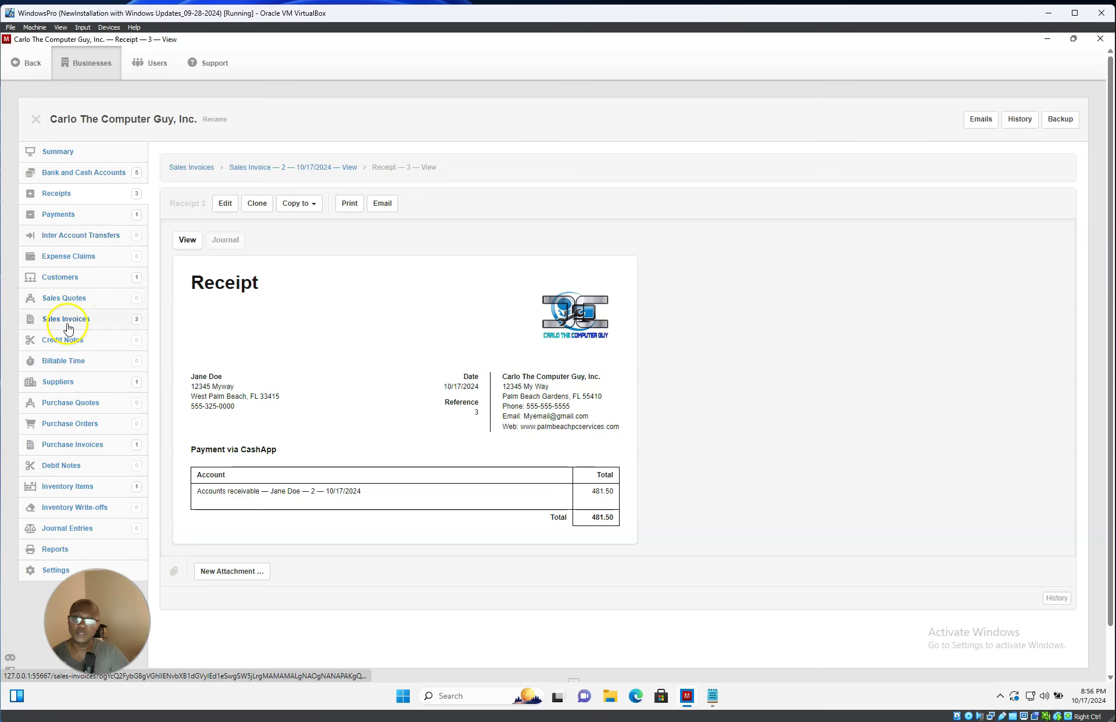
Check the payment status of the laptop sales invoice, view the invoice, and check the laptop's inventory quantity.
left_click(125, 324)
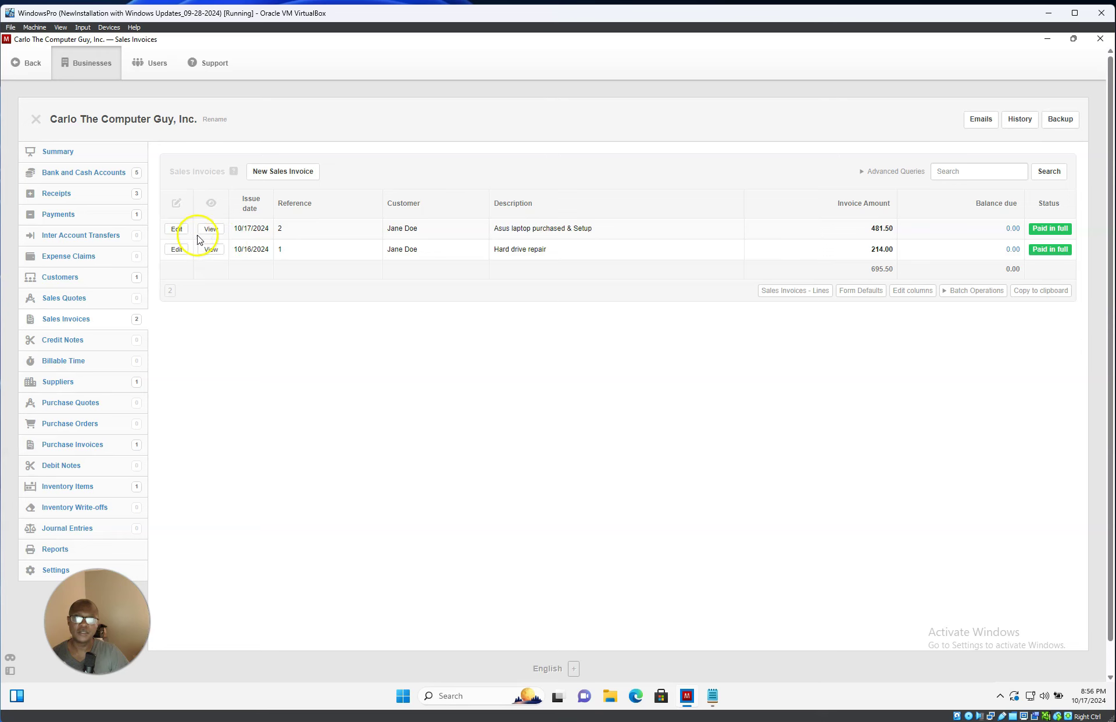
left_click(210, 229)
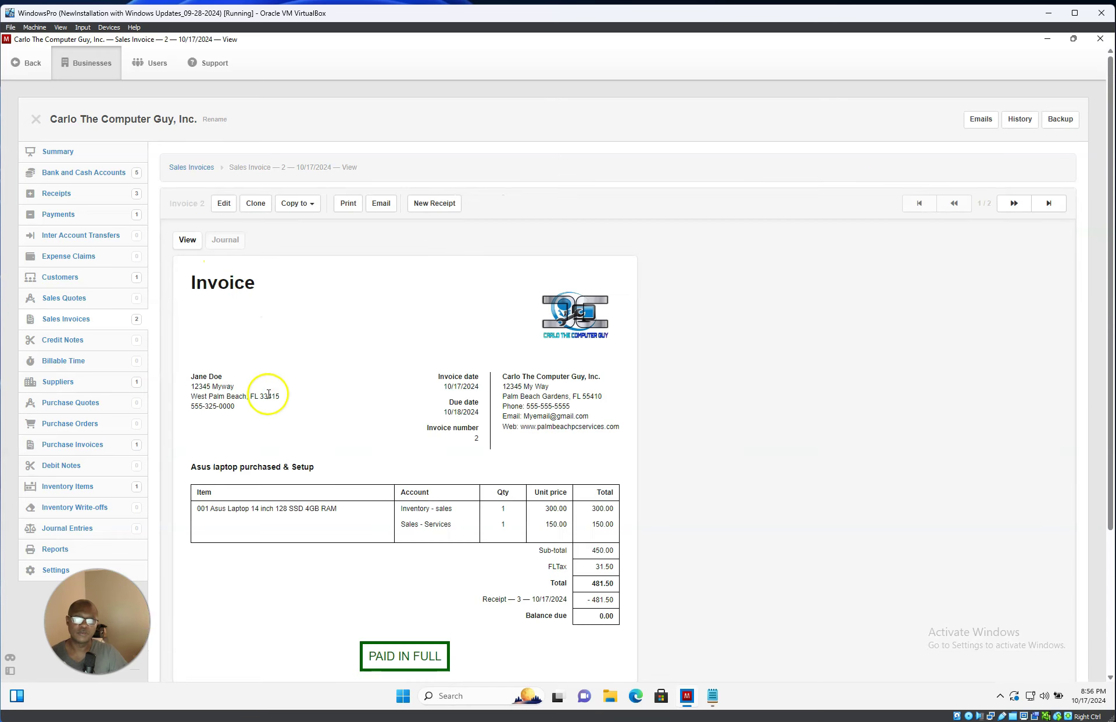
scroll(319, 508, "down", 2)
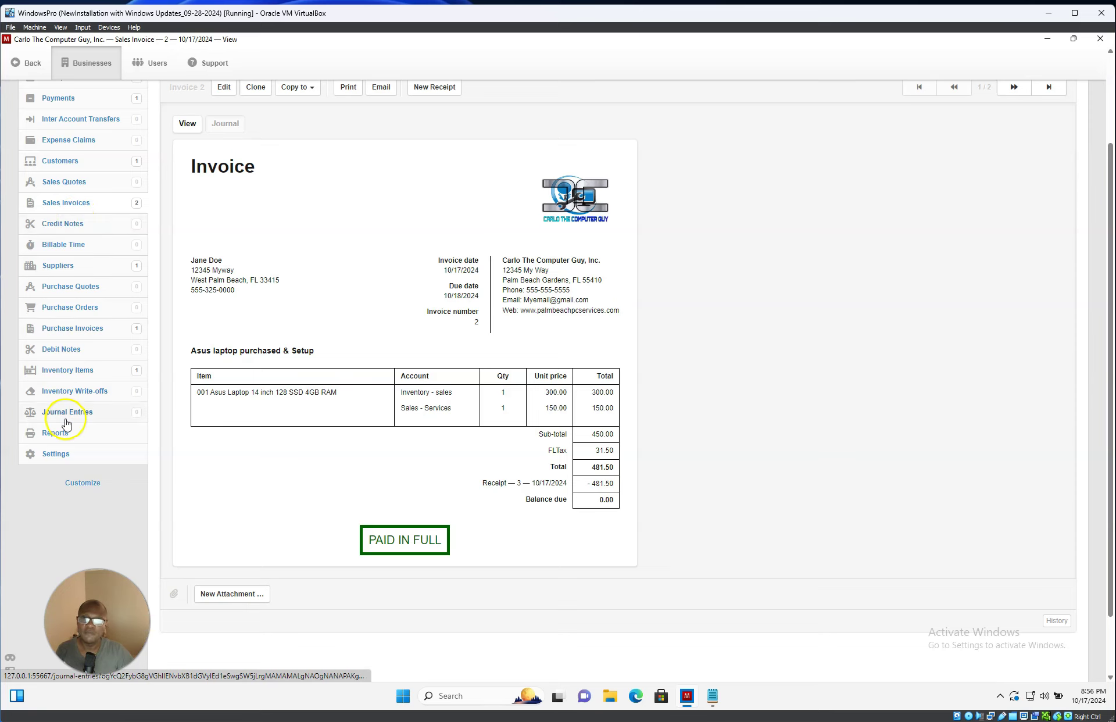
left_click(67, 375)
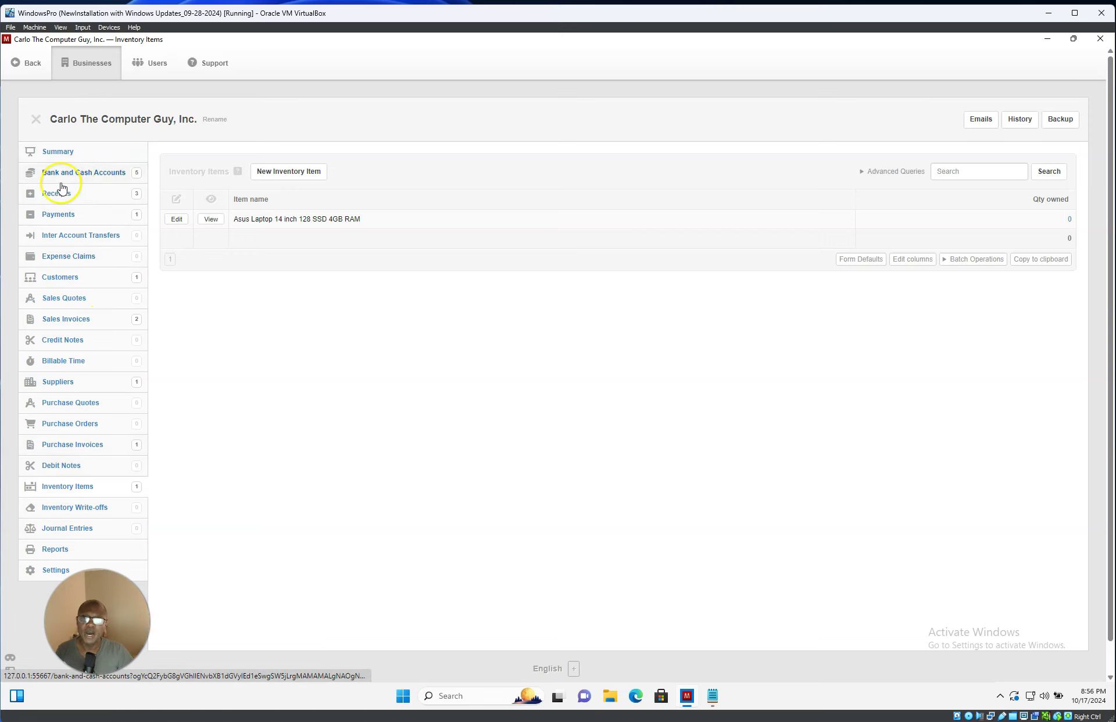
Start a new inter account transfer with an automatic reference, paid from "05 - CashApp" with the amount 481.50.
left_click(87, 177)
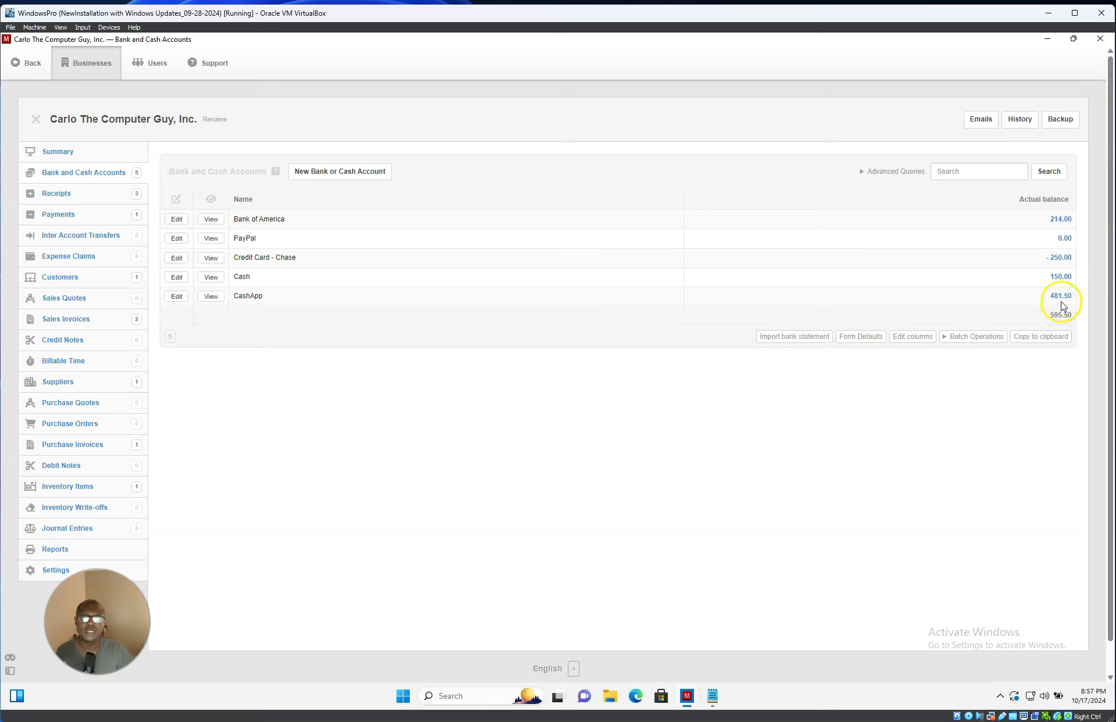
left_click(82, 236)
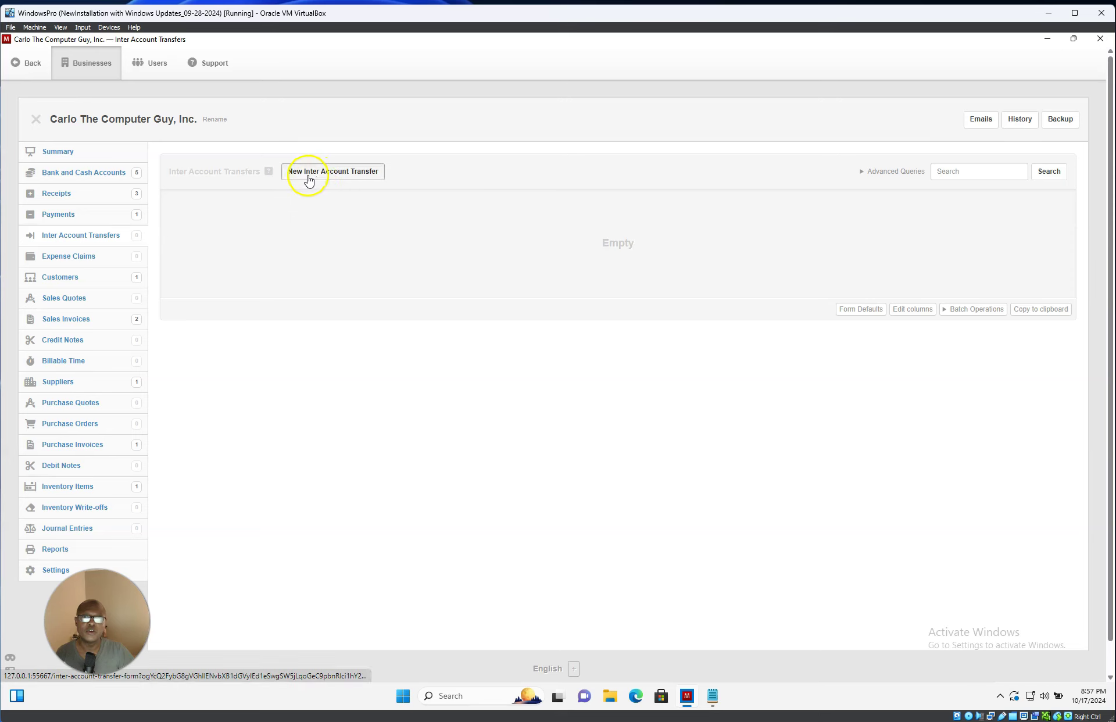
left_click(339, 180)
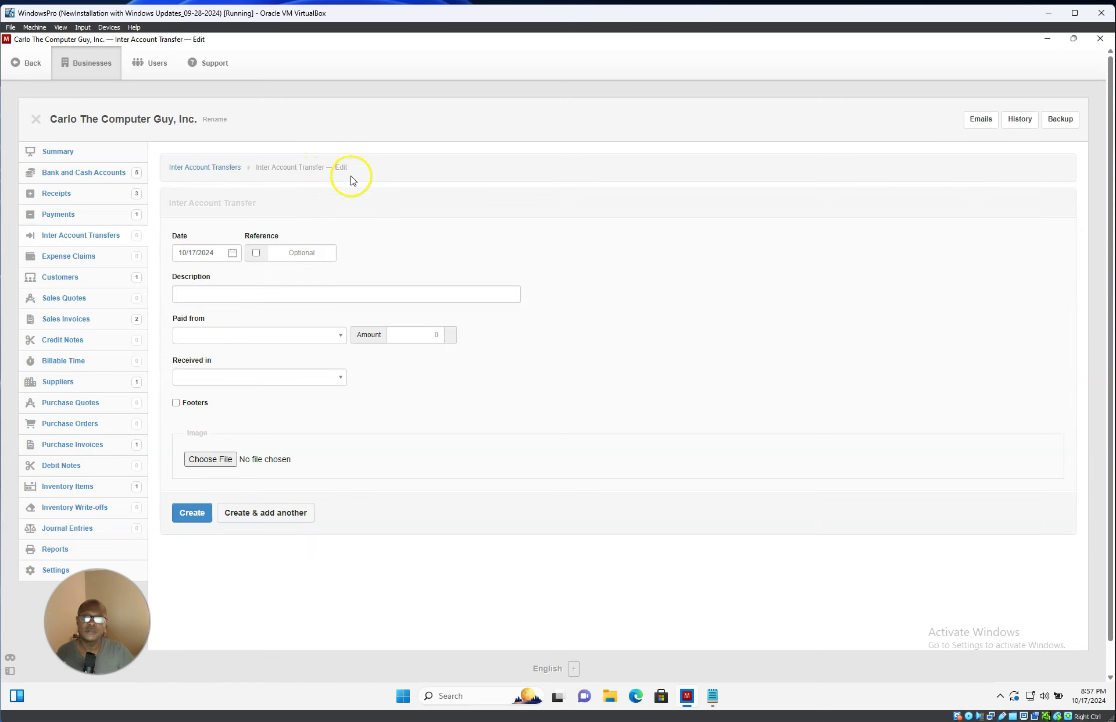
left_click(256, 252)
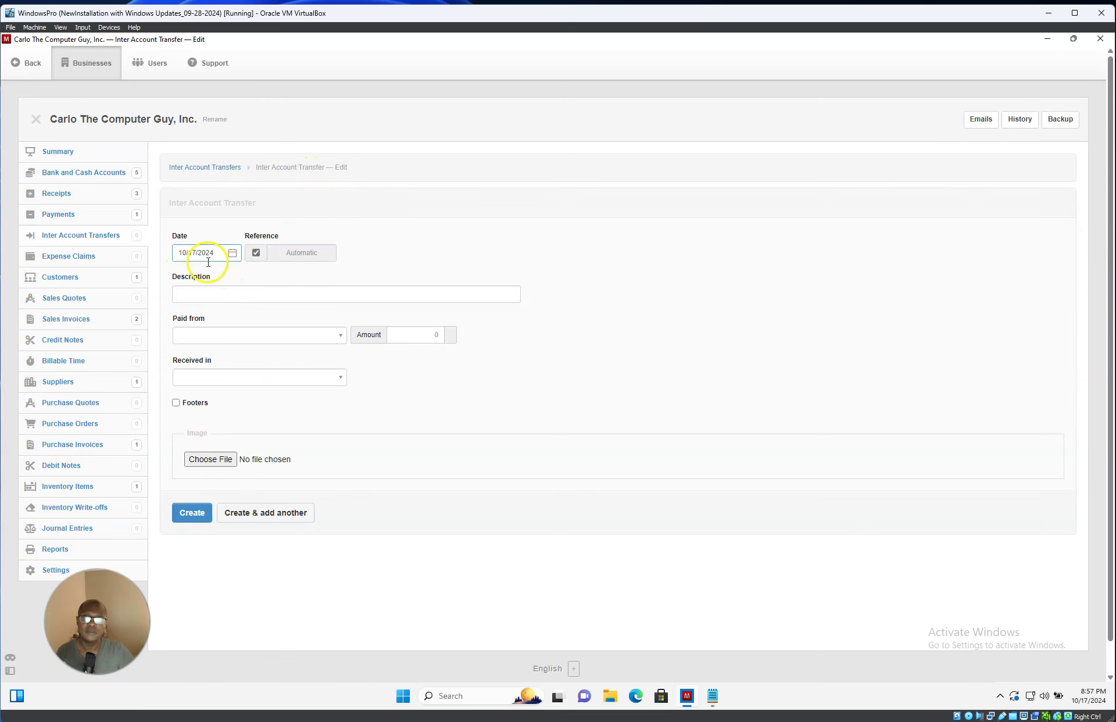
left_click(216, 336)
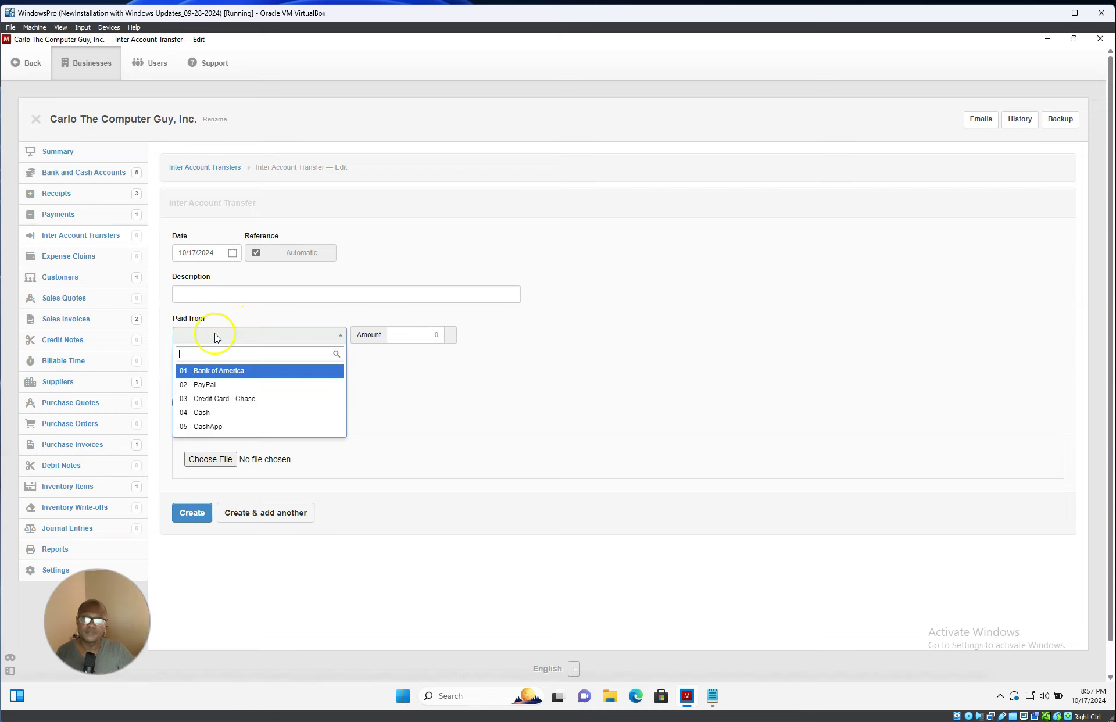
left_click(215, 428)
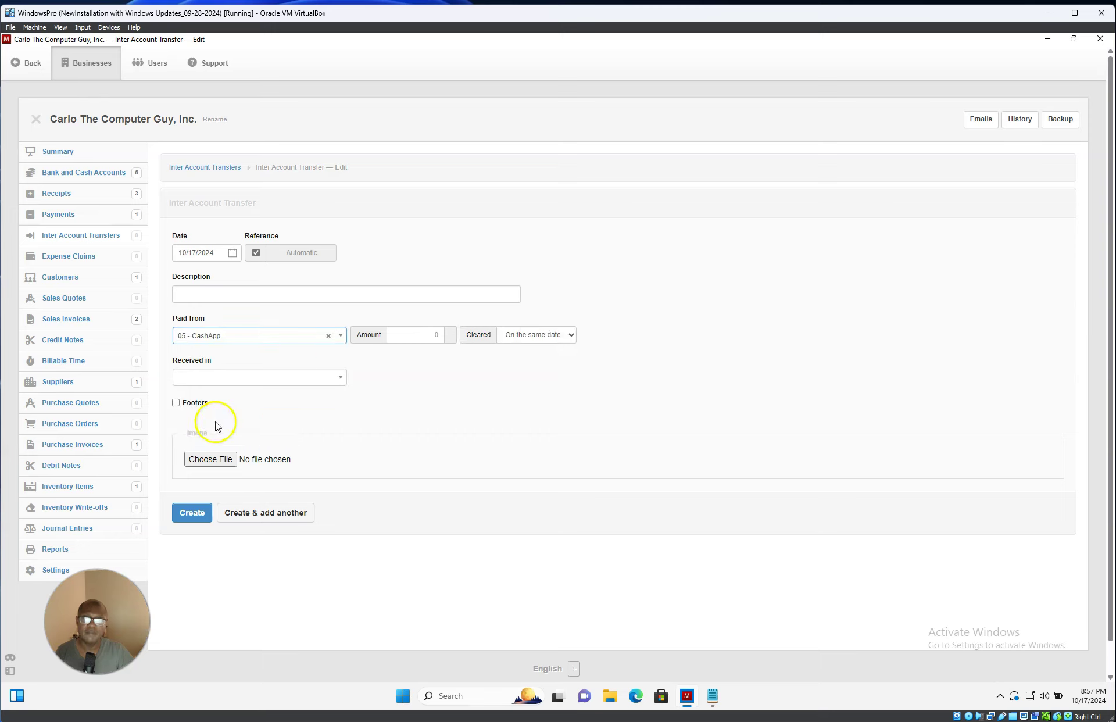
left_click(414, 335)
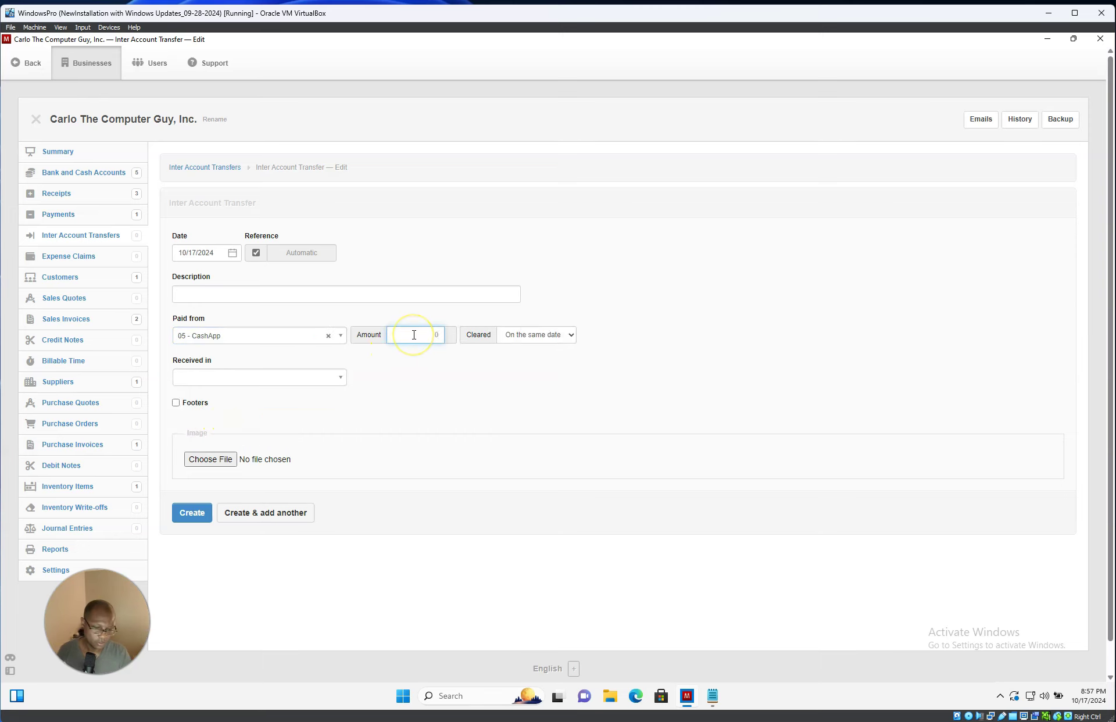
type("481.50")
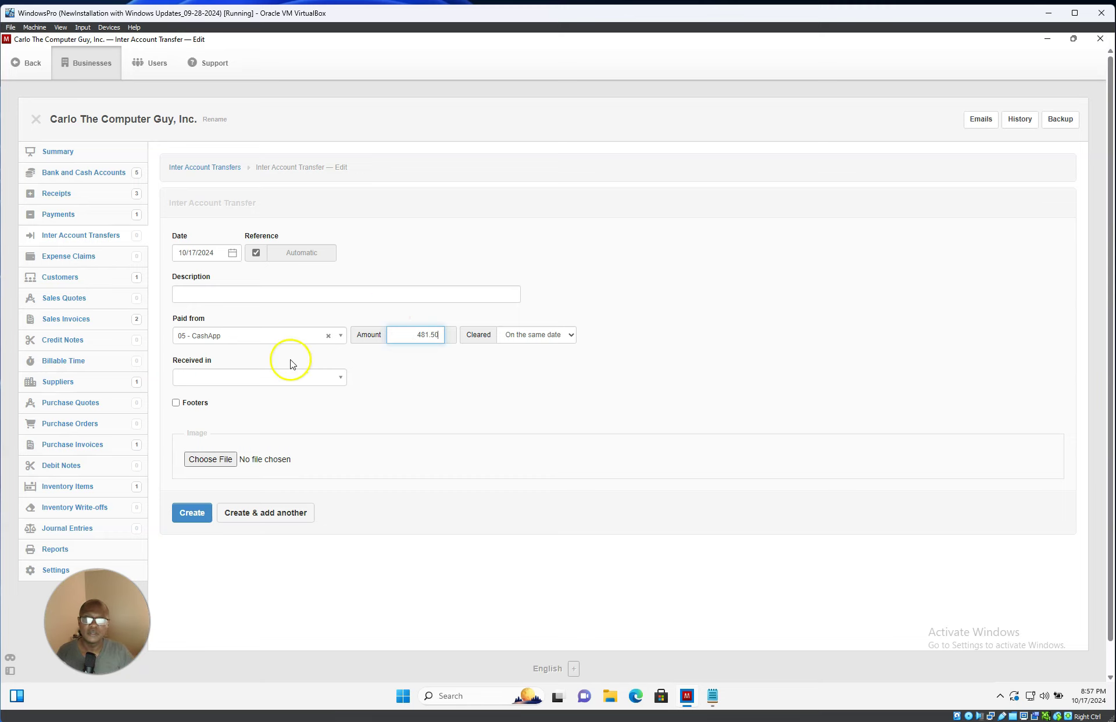
Set the transfer to be received in "01 - Bank of America", describe it as "CashApp transfer to Bank of America" and create it.
left_click(227, 382)
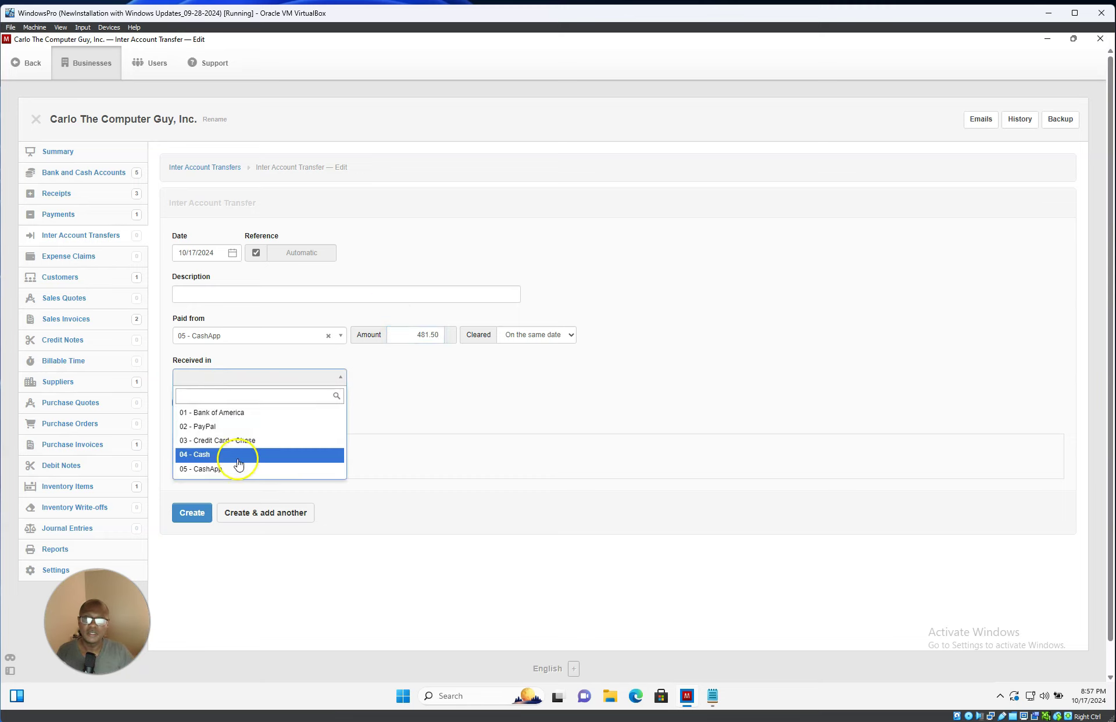
left_click(244, 414)
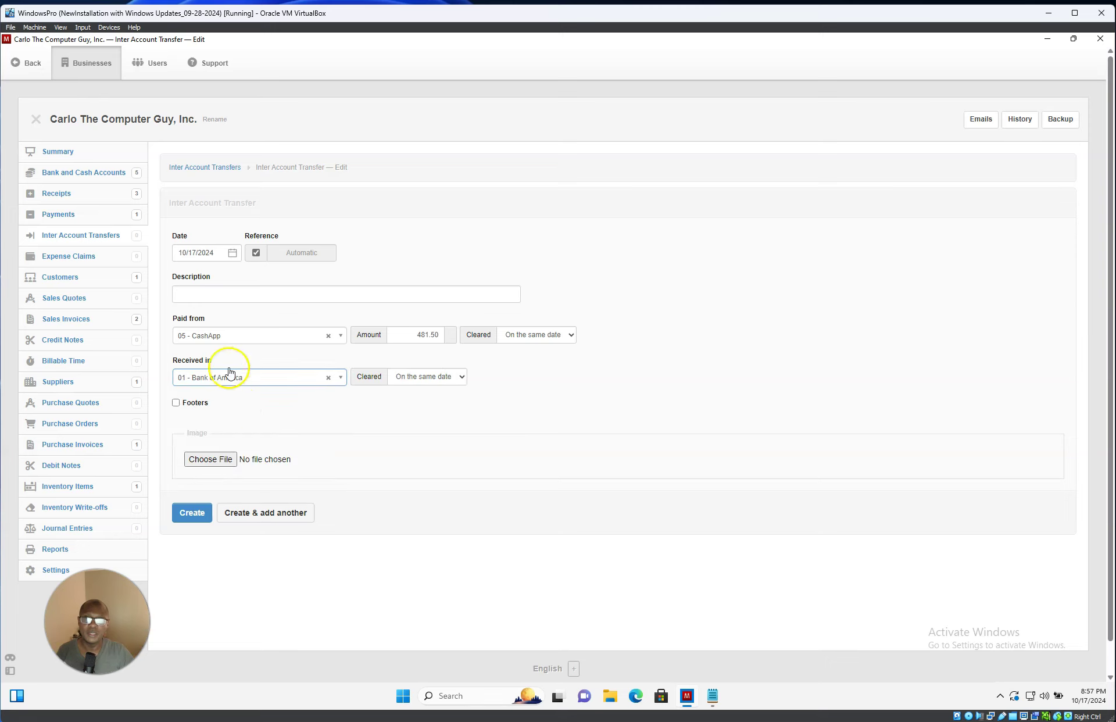
left_click(230, 298)
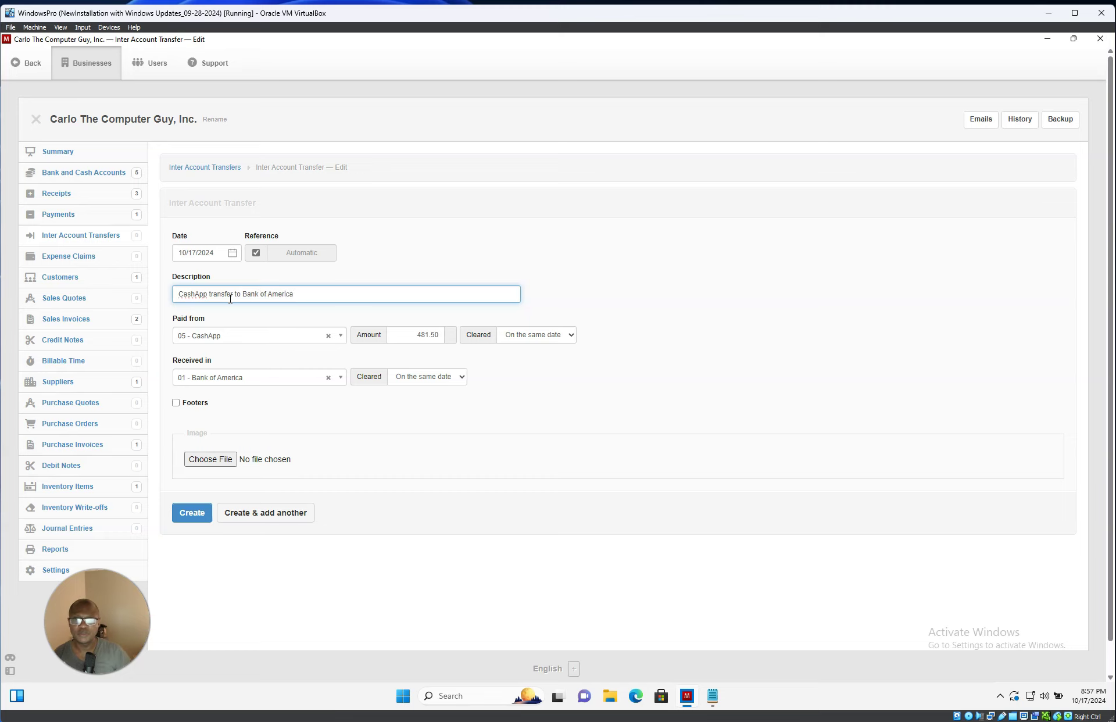
left_click(230, 343)
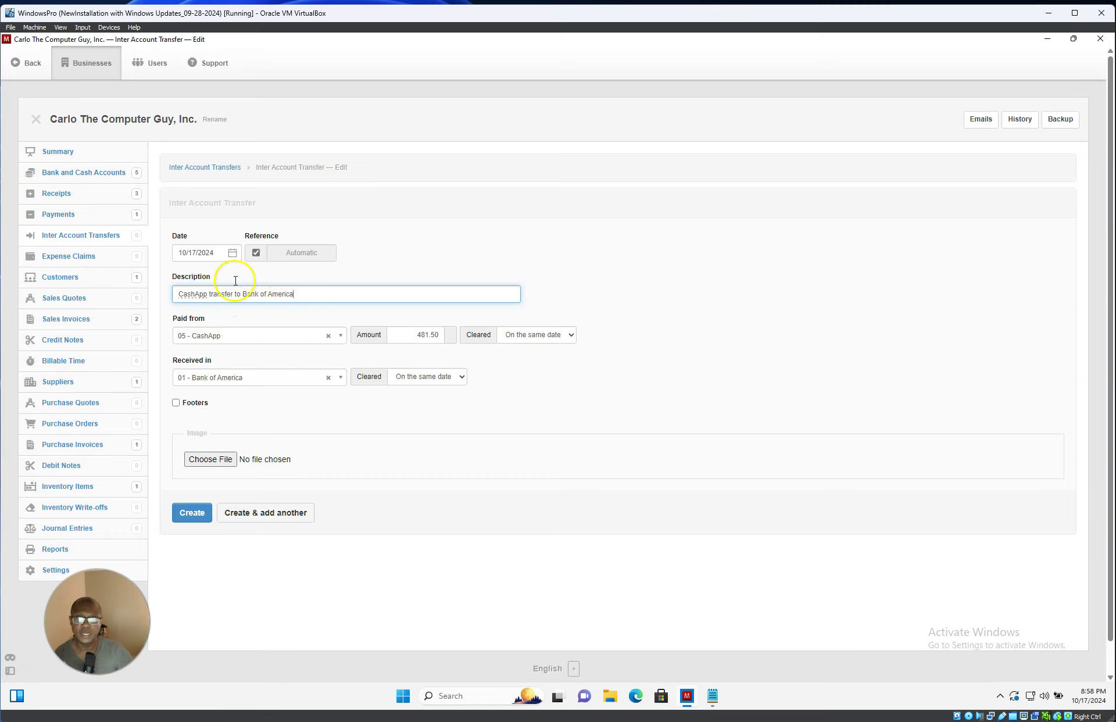
left_click(194, 516)
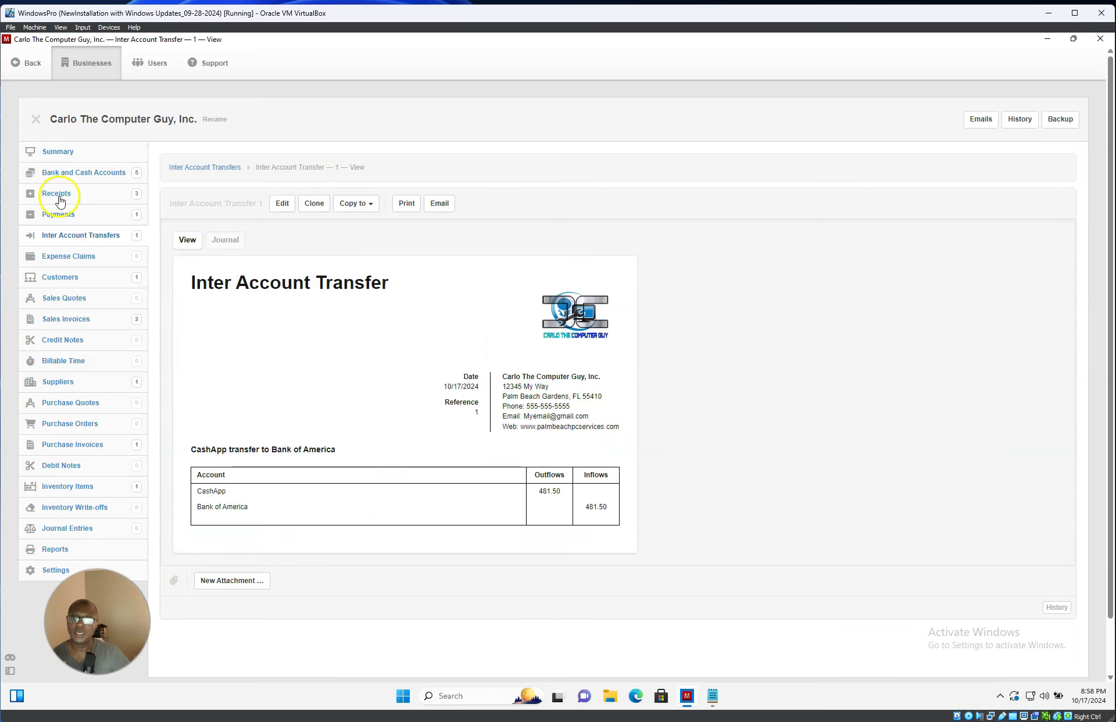
Check the bank and cash balances and start another inter account transfer of 250 from "01 - Bank of America" with an automatic reference.
left_click(97, 173)
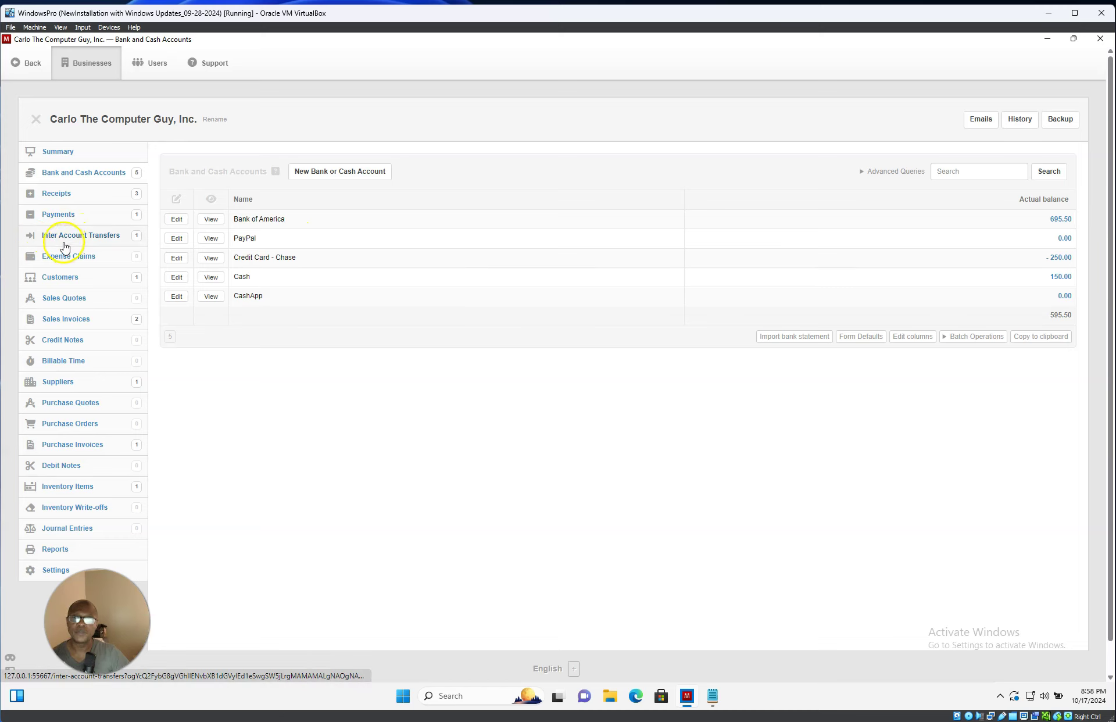
left_click(102, 242)
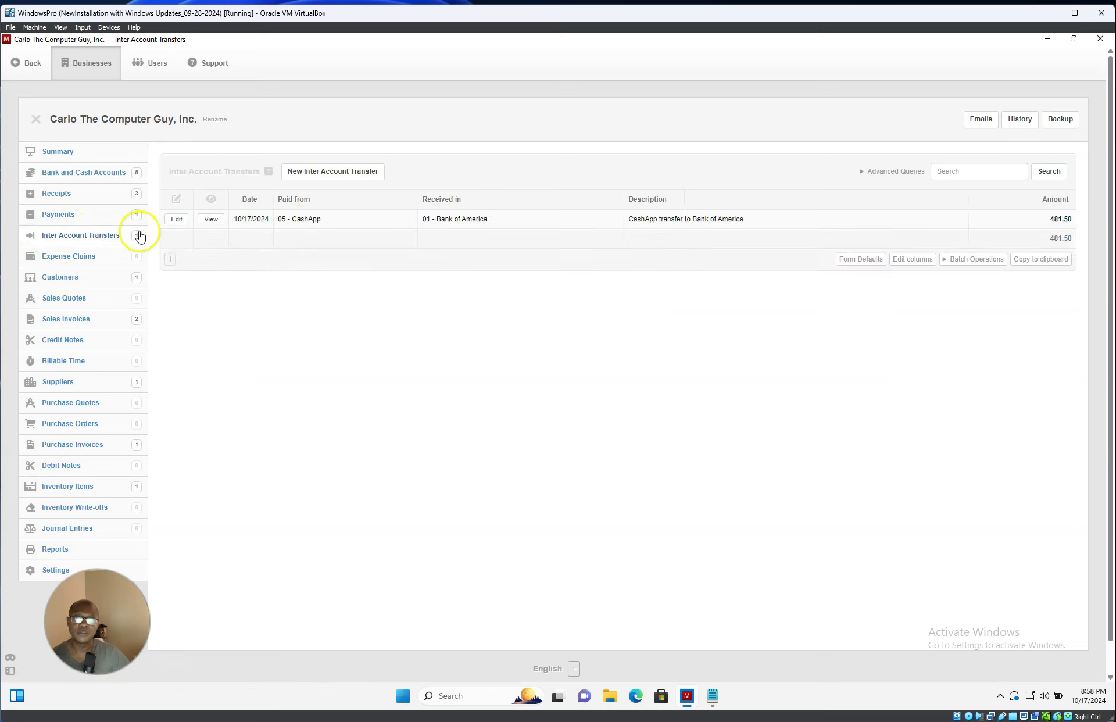
left_click(363, 171)
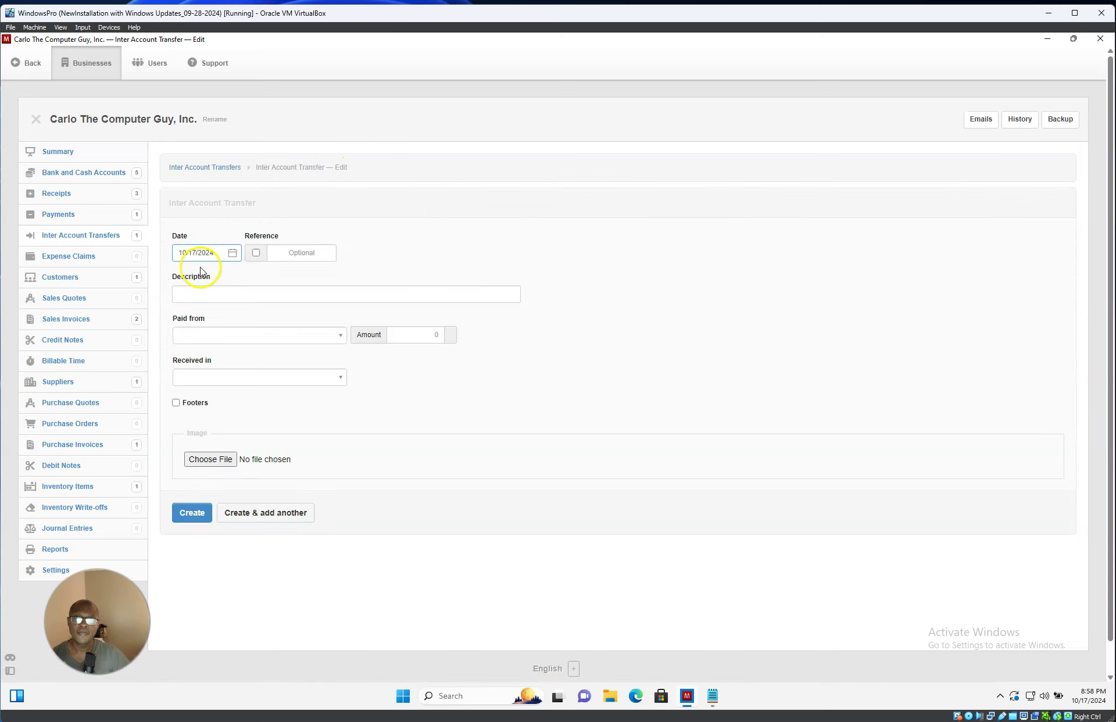
left_click(256, 253)
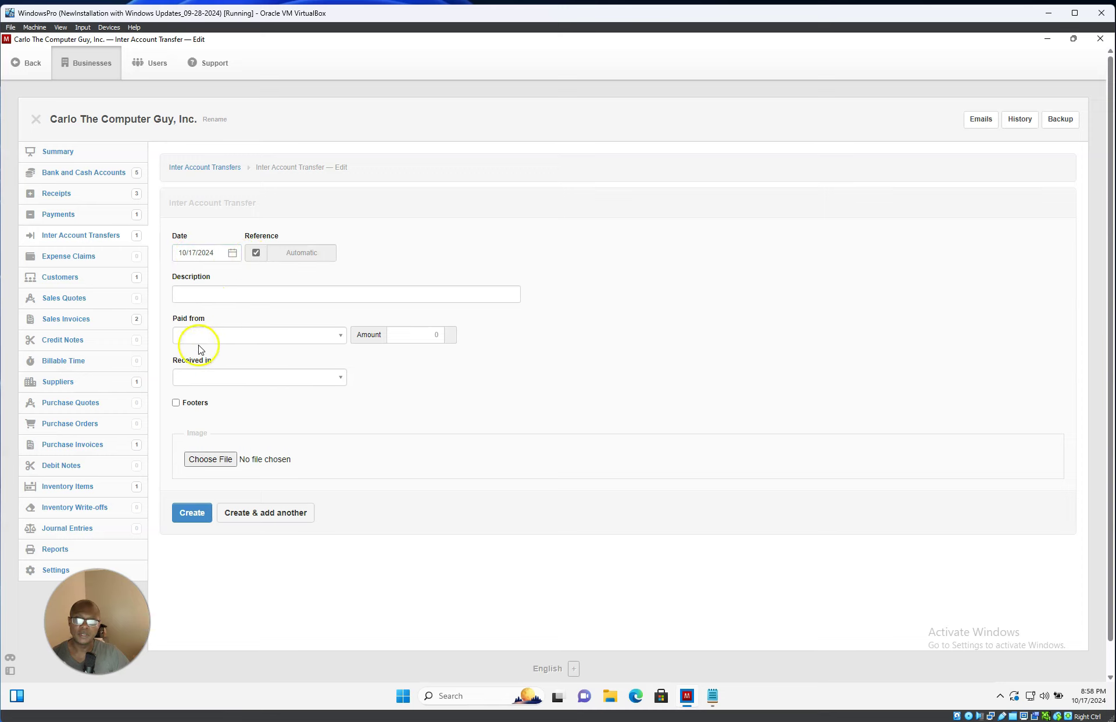
left_click(215, 335)
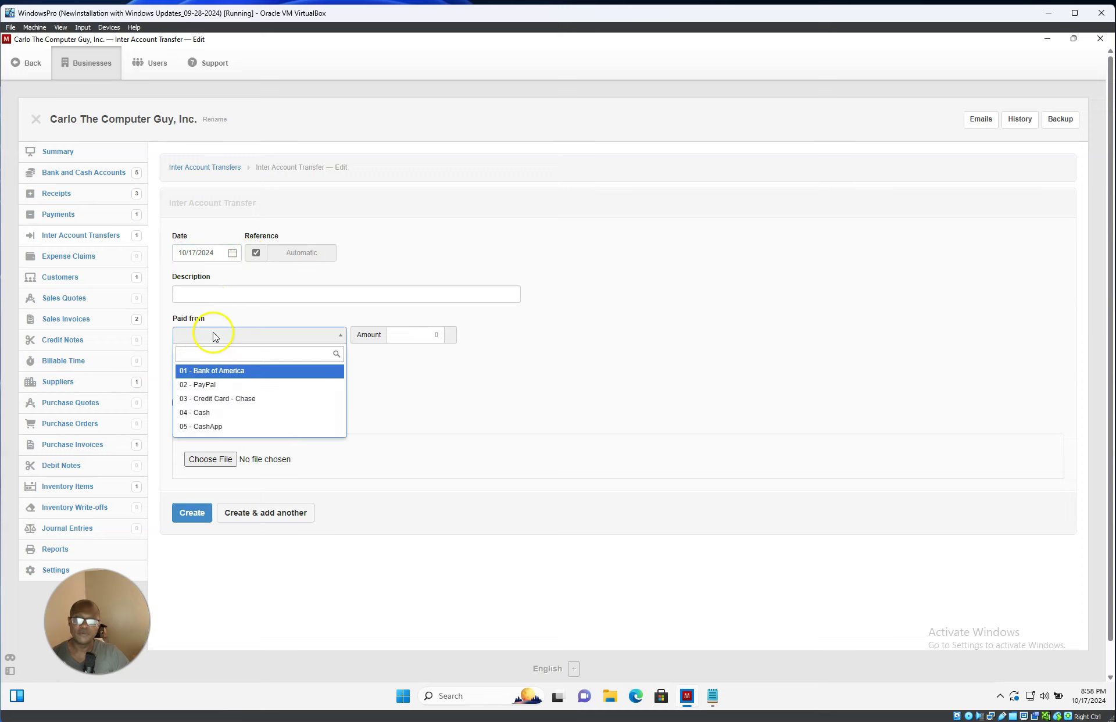
left_click(220, 372)
left_click(408, 329)
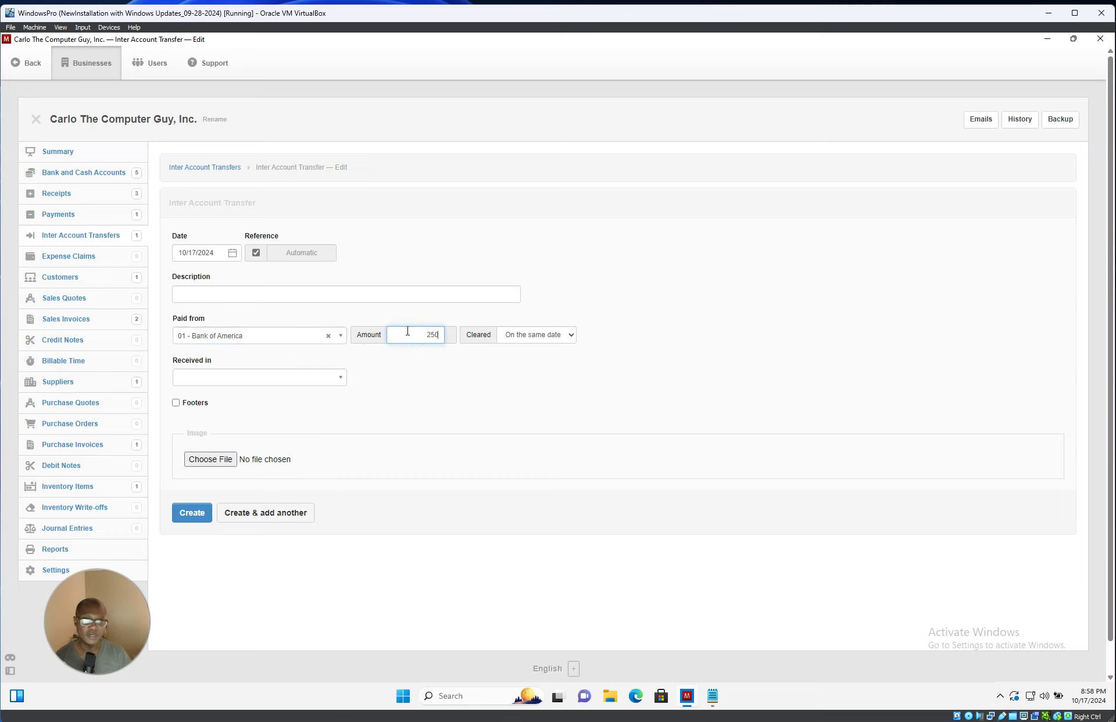
Choose "03 - Credit Card - Chase" as the receiving account, describe the transfer as "Payment to Credit Company" and create it.
left_click(236, 379)
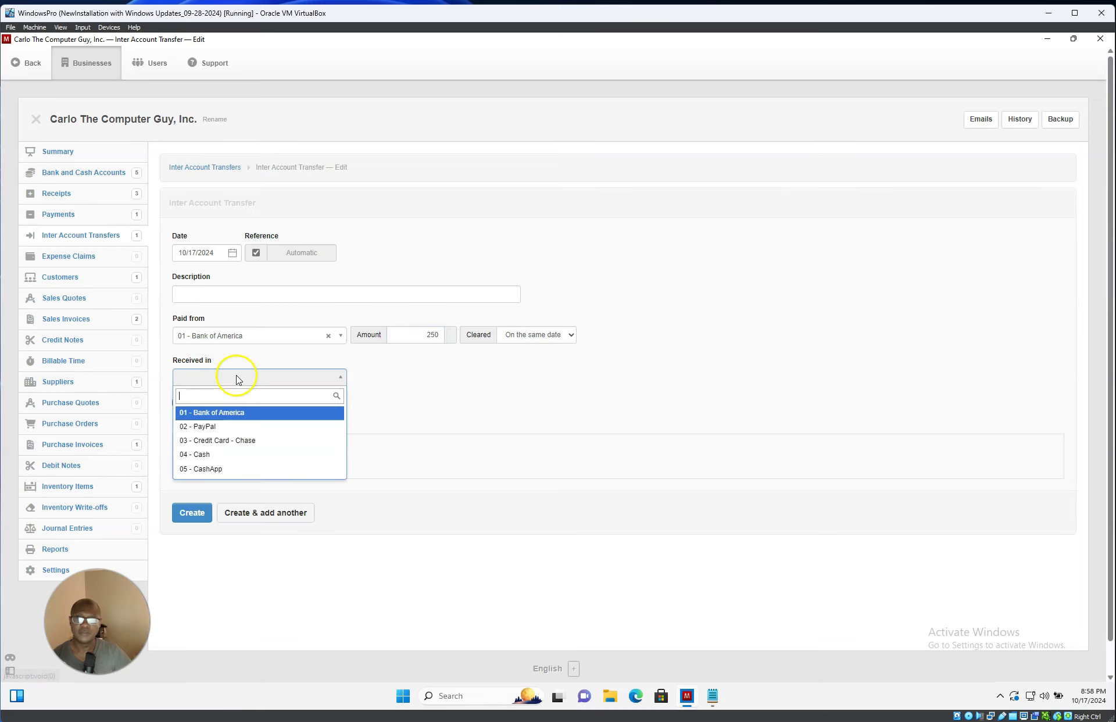
left_click(247, 442)
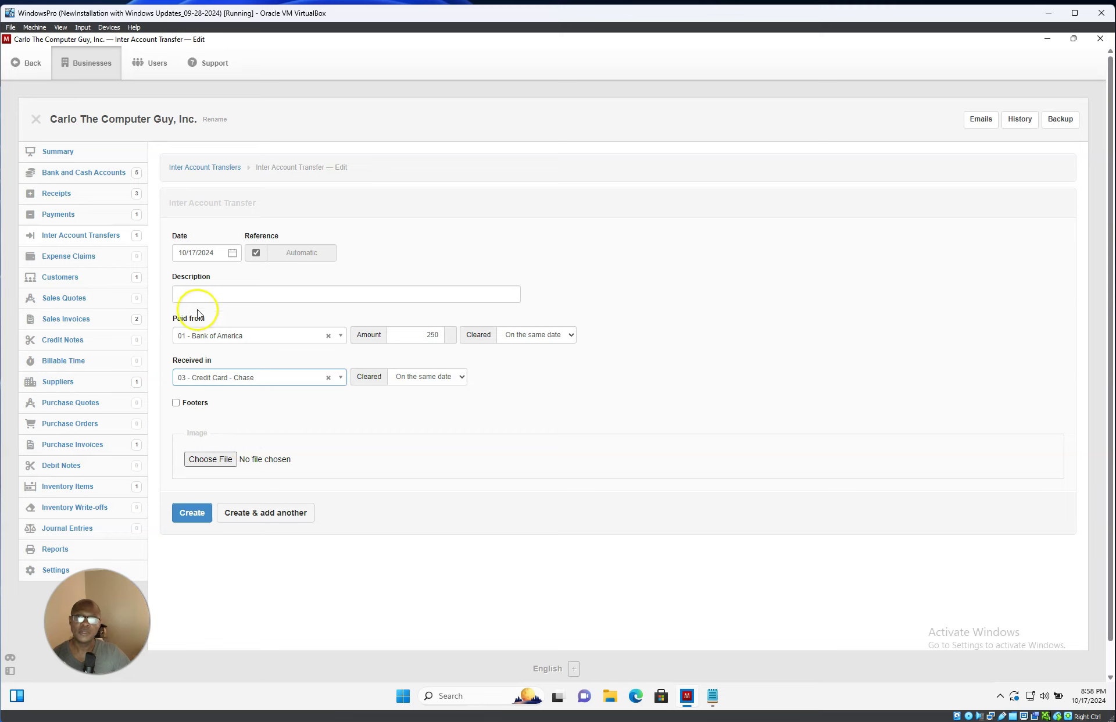
left_click(192, 291)
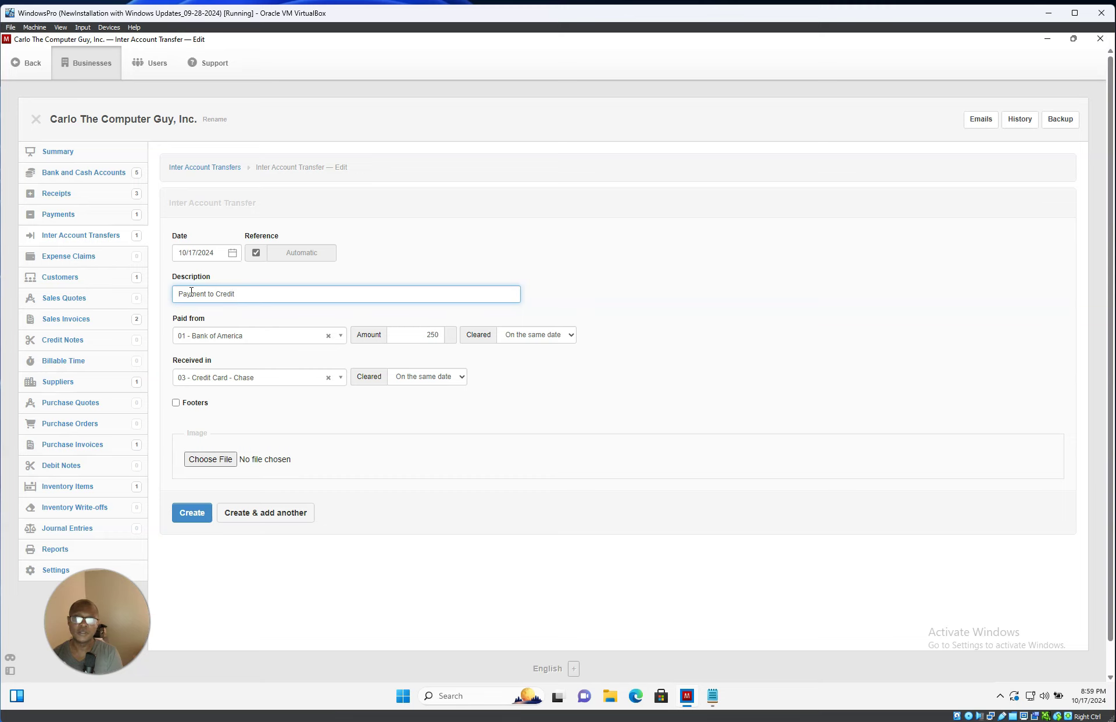
left_click(247, 293)
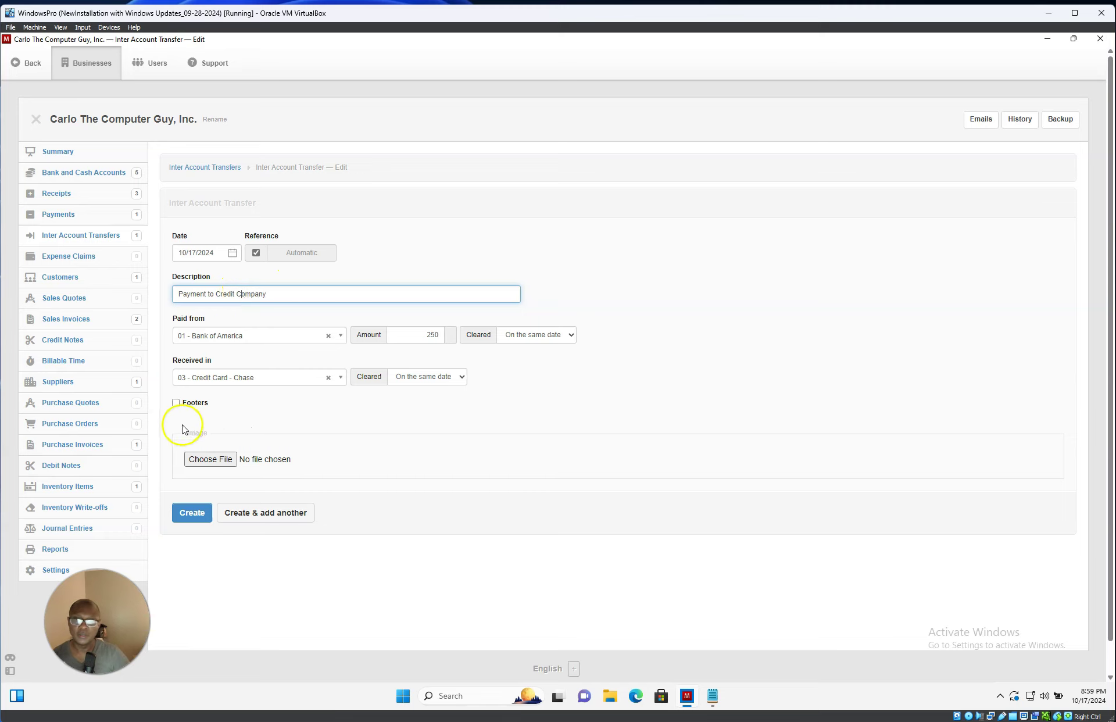
left_click(191, 514)
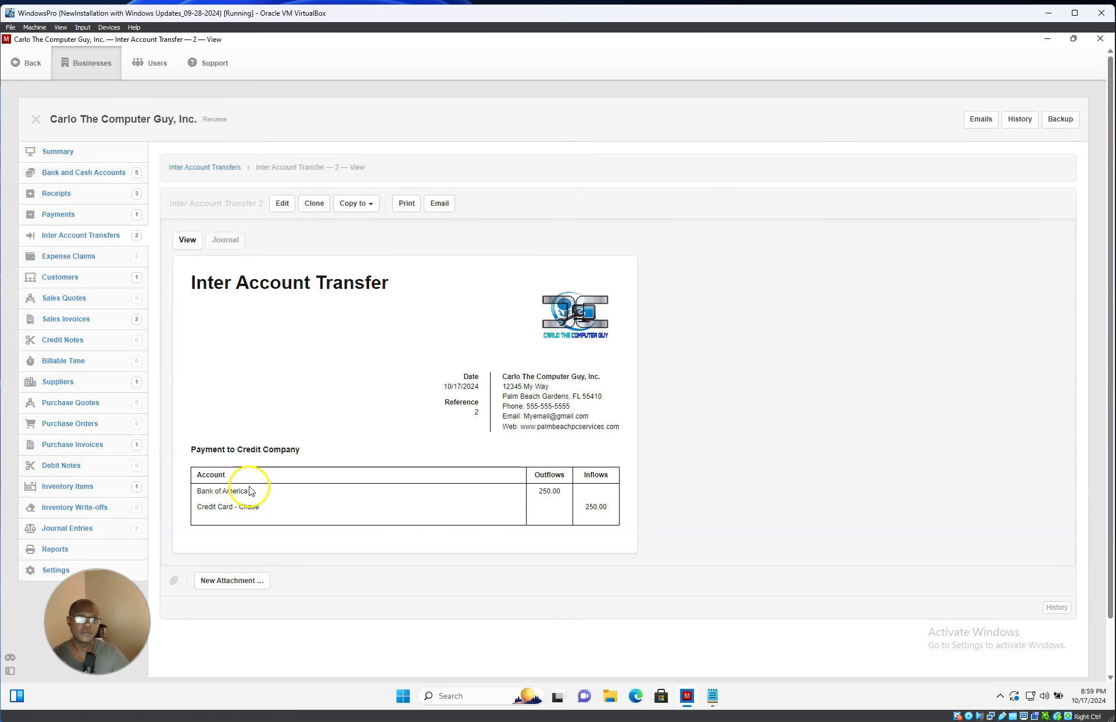
Review the bank and cash account balances and the summary's balance sheet and profit and loss statement down to net profit.
left_click(102, 173)
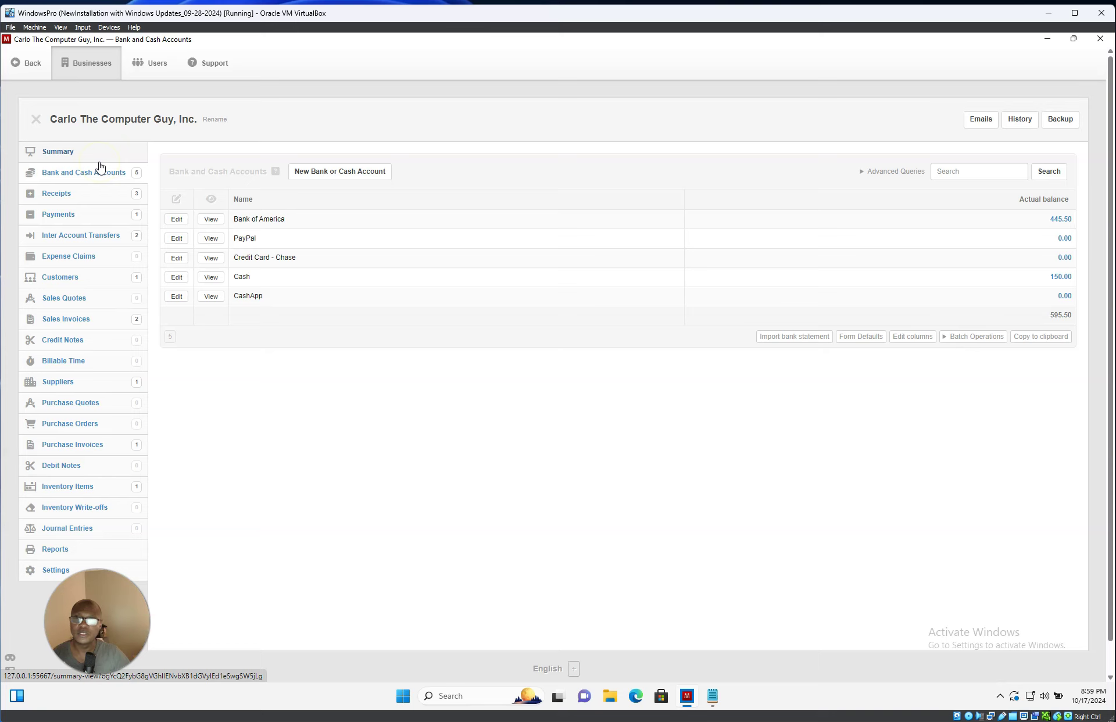
left_click(64, 154)
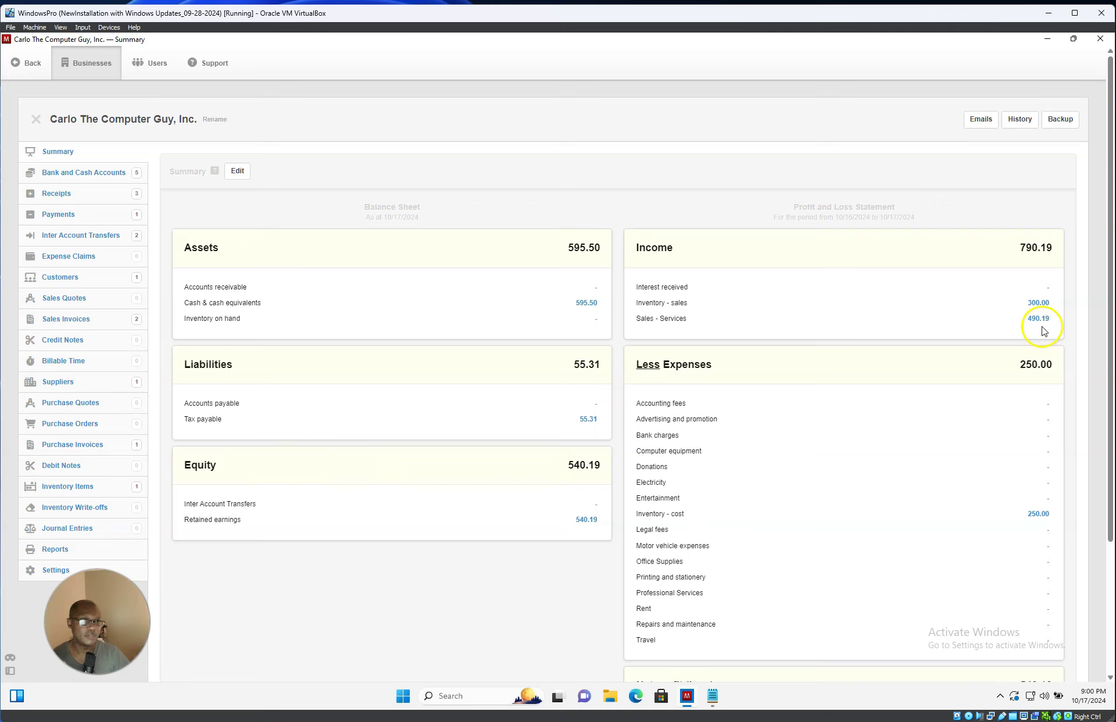
scroll(949, 366, "down", 3)
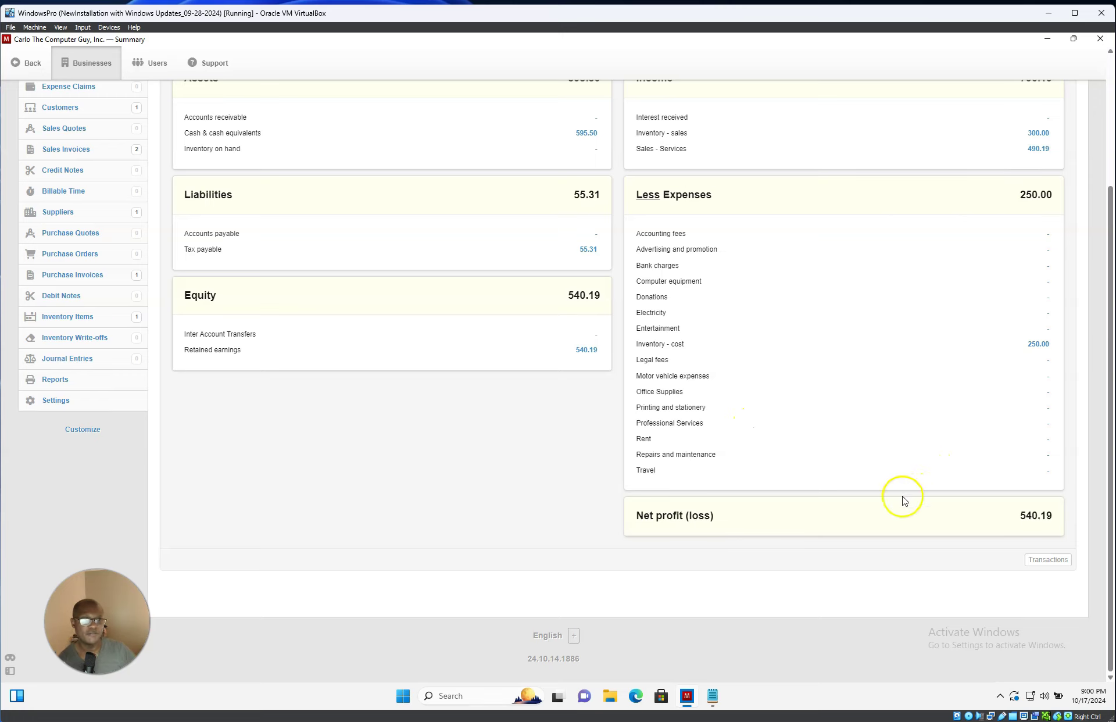
scroll(814, 482, "up", 2)
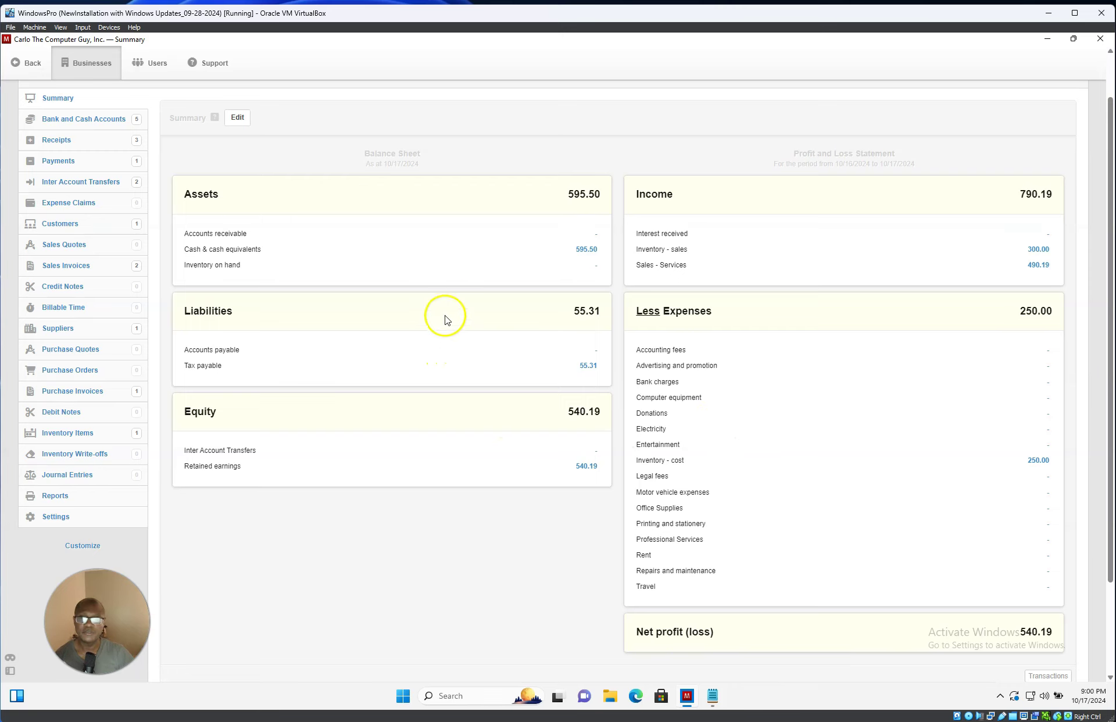
scroll(567, 378, "down", 2)
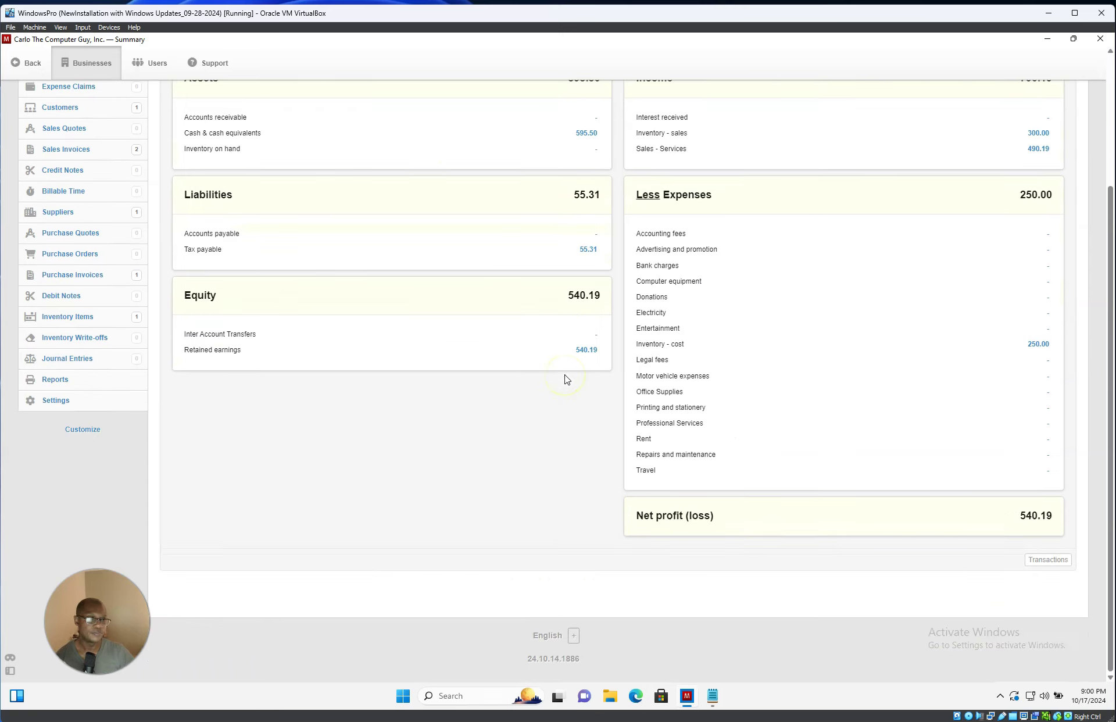
scroll(567, 378, "up", 3)
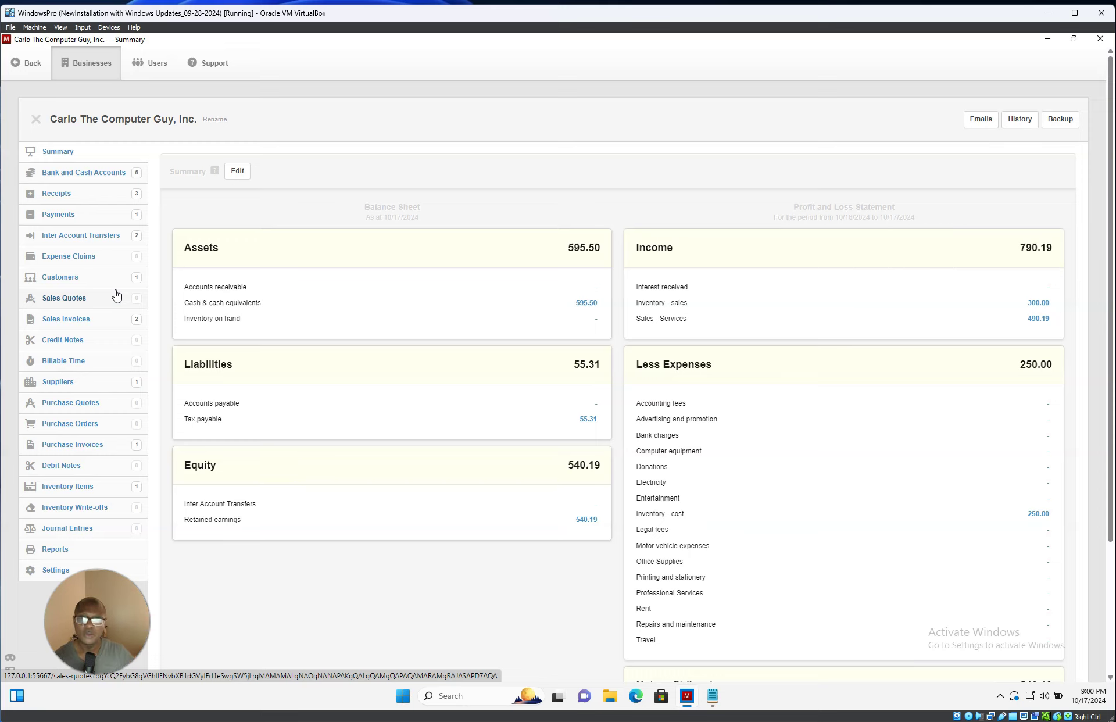
left_click(149, 278)
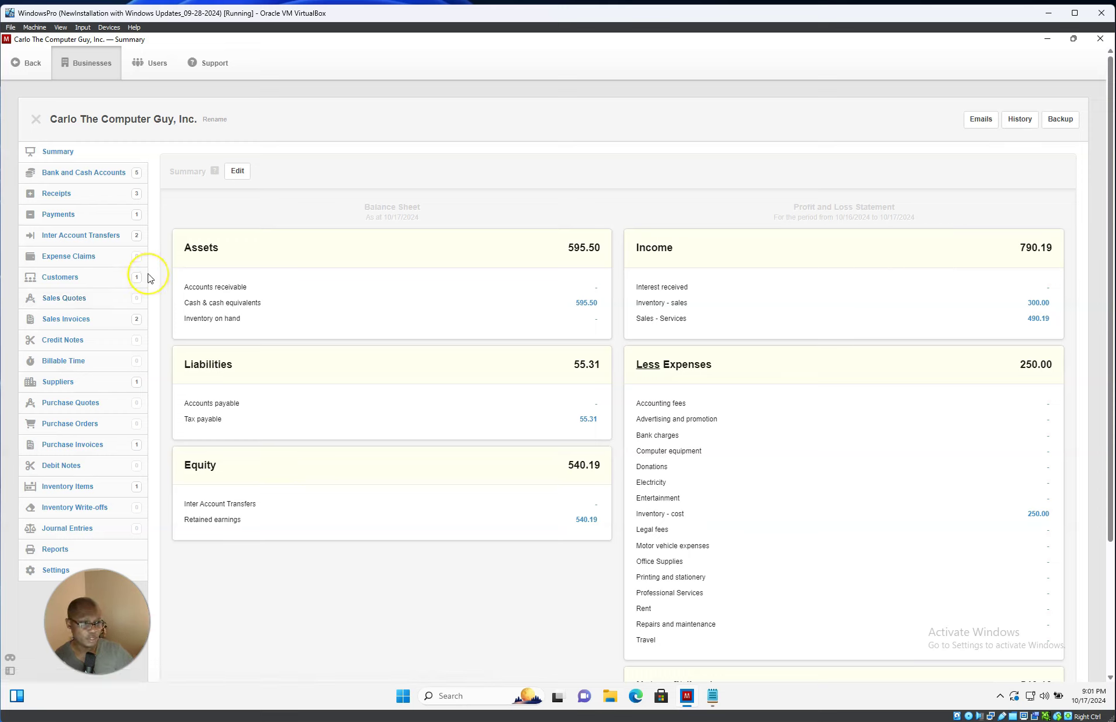